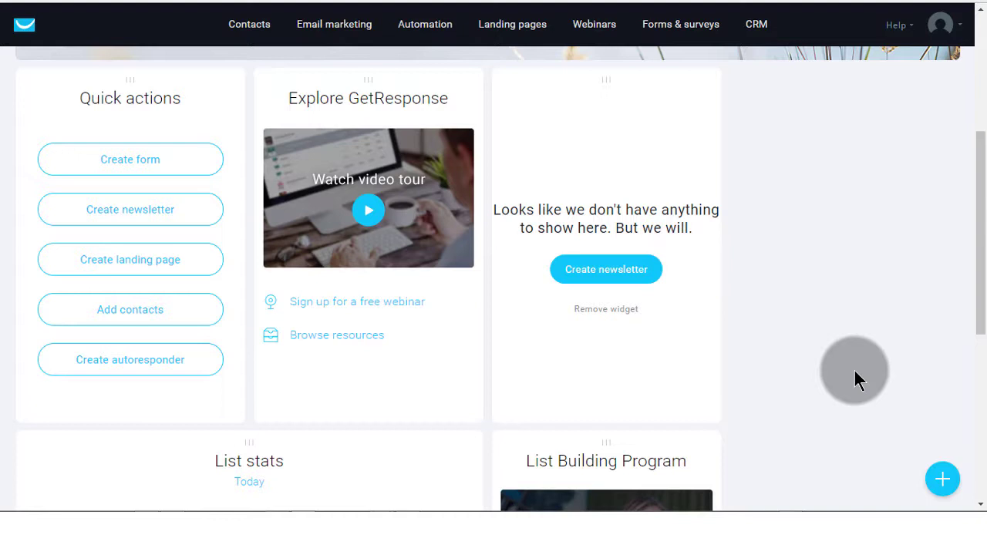
# Step: Go to Manage account's GDPR fields list, which shows only tcp, and start a new field
pyautogui.moveTo(910, 37)
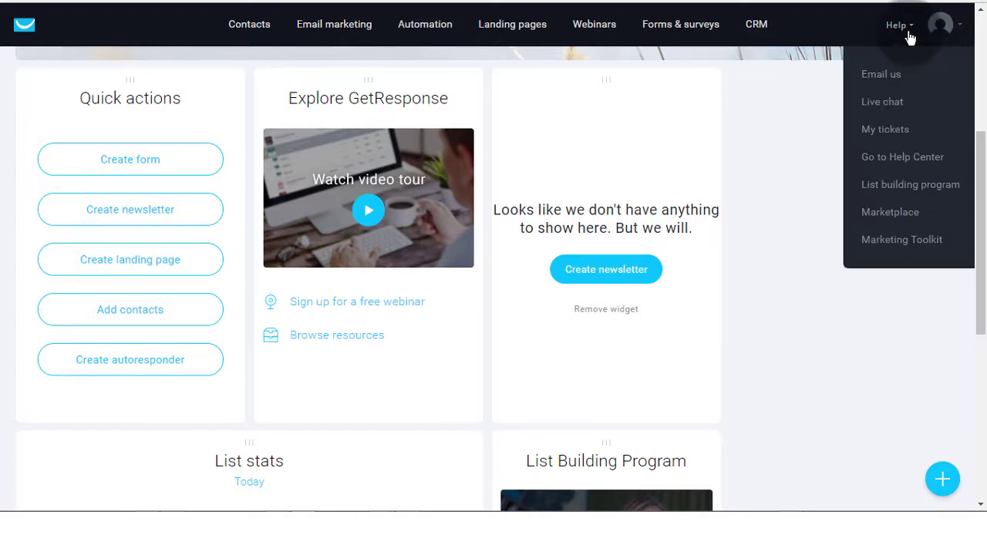
pyautogui.moveTo(941, 25)
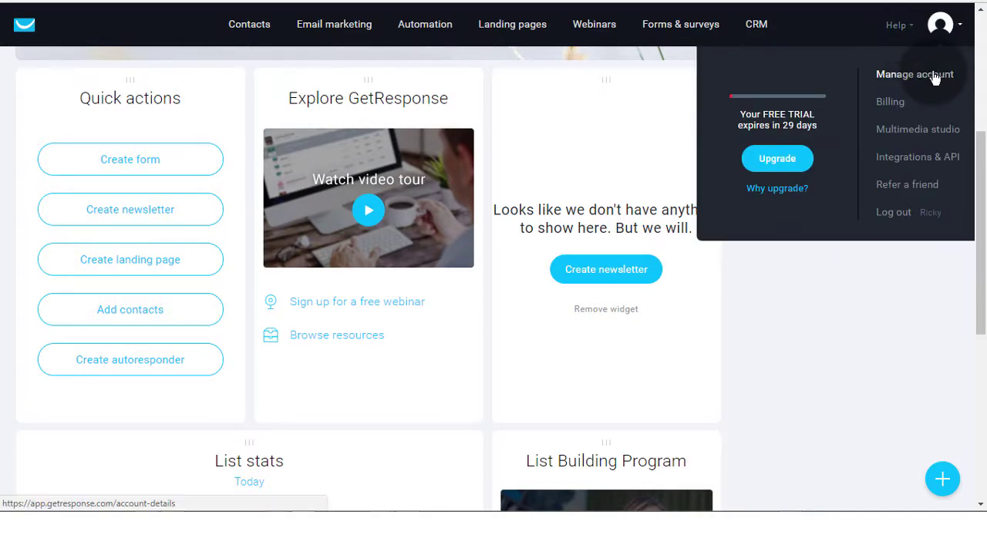
pyautogui.click(935, 75)
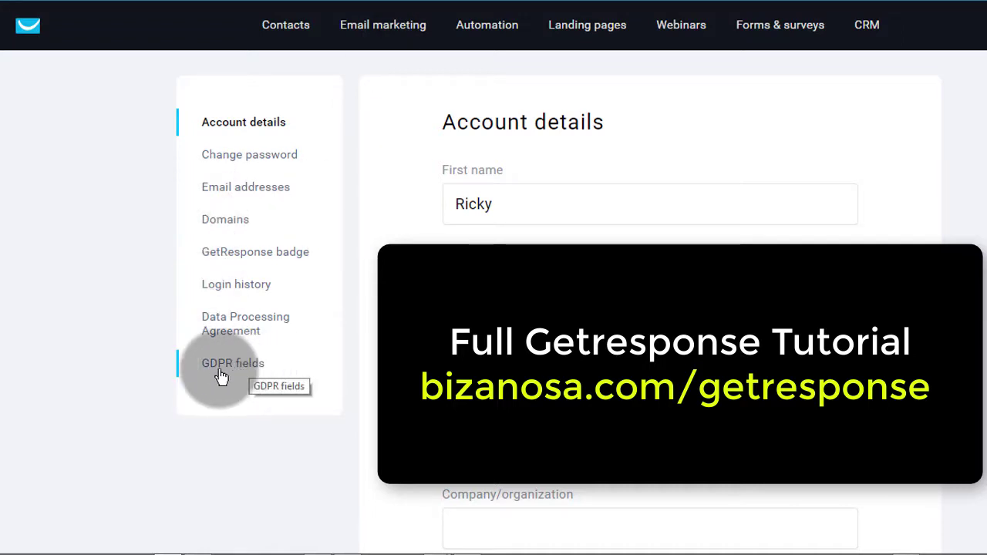
pyautogui.click(231, 368)
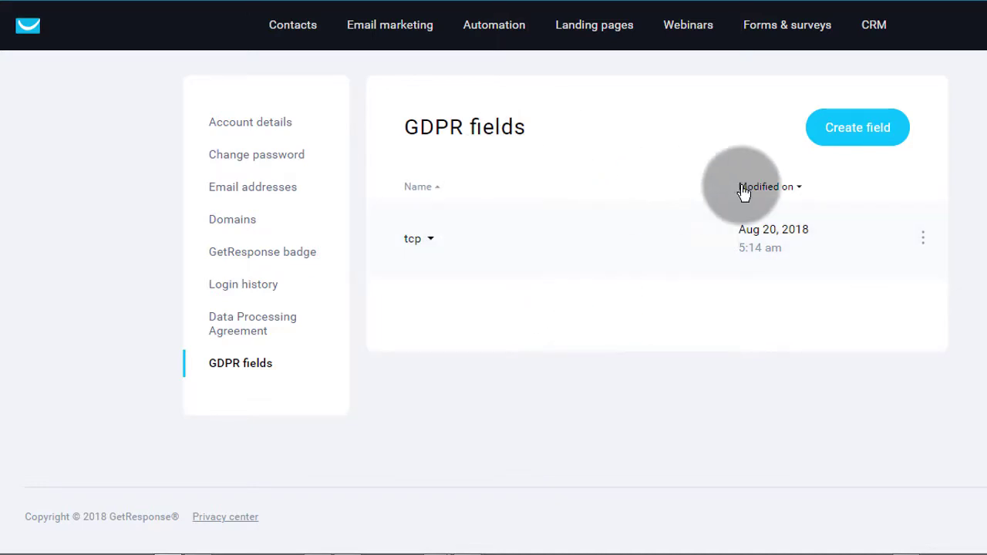
pyautogui.click(877, 135)
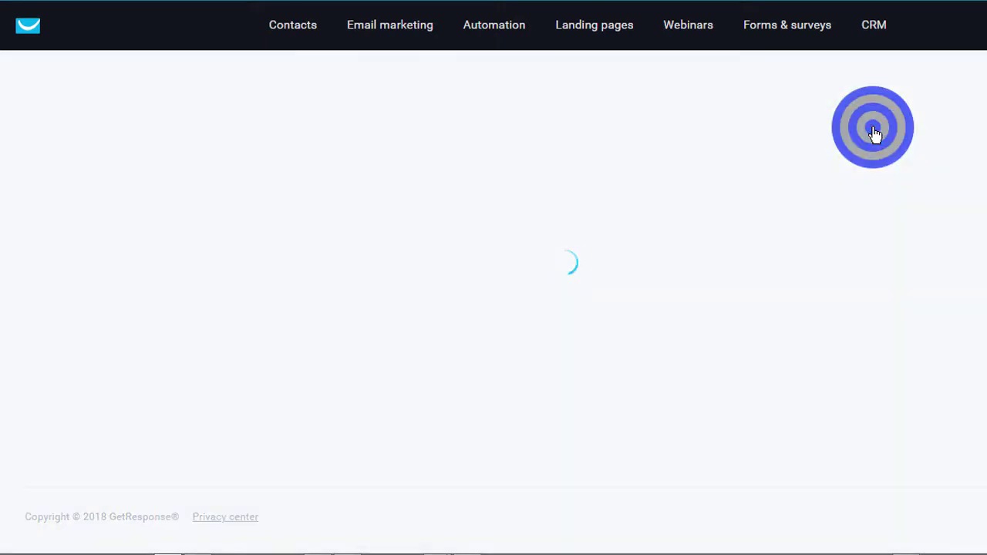
# Step: Name the field Privacy and paste 'I have read the terms and Conditions: Terms , Conditions and Policy >>' as its text
pyautogui.moveTo(390, 549)
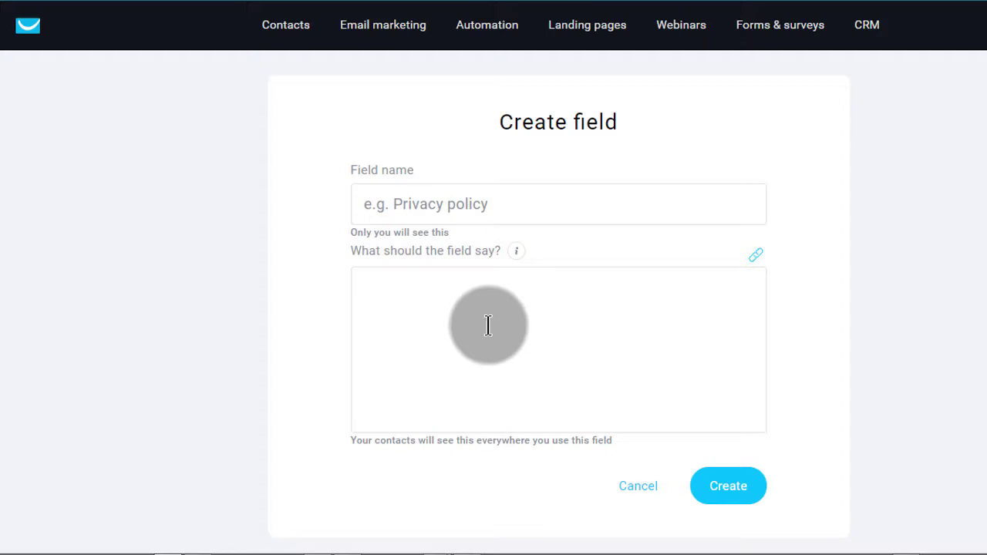
pyautogui.click(398, 203)
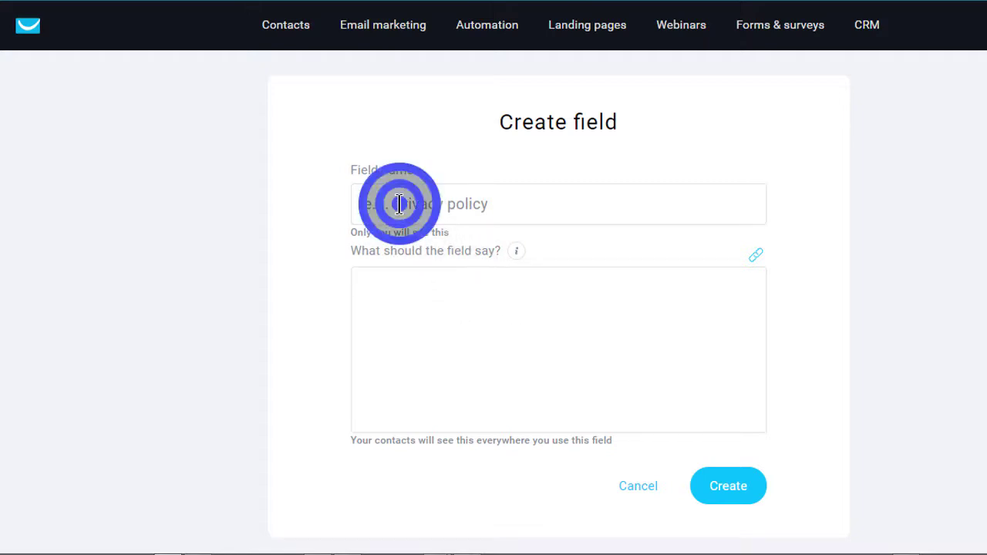
pyautogui.write('Privac')
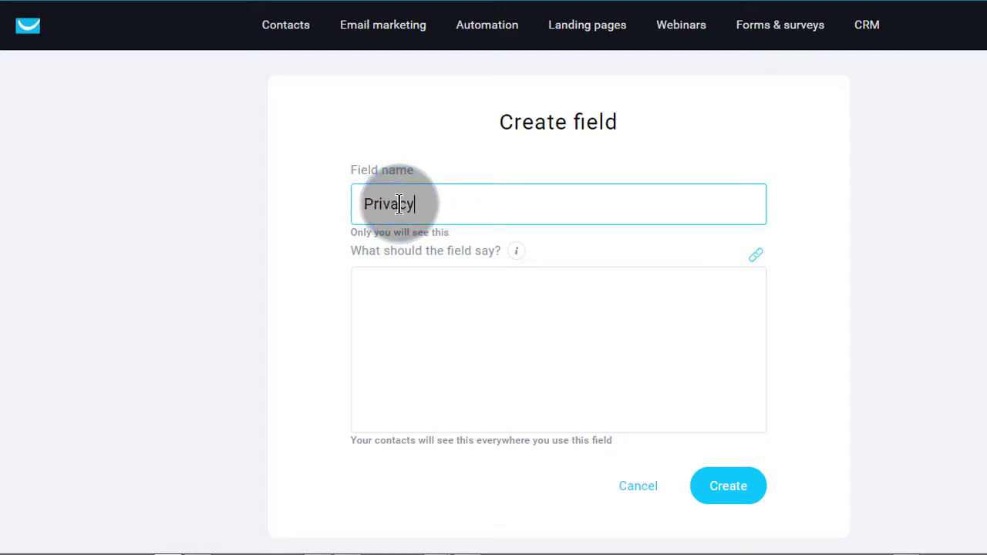
pyautogui.write('y')
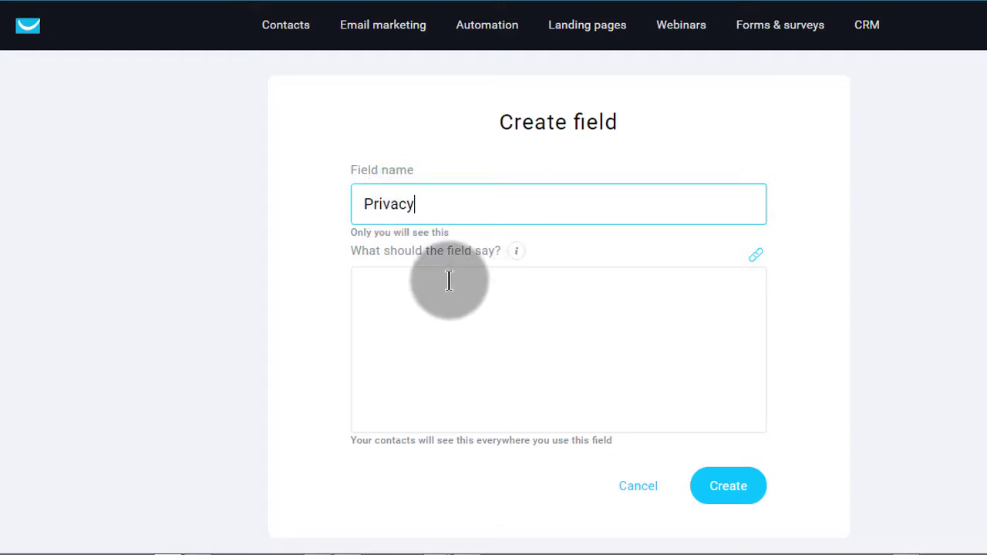
pyautogui.click(370, 287)
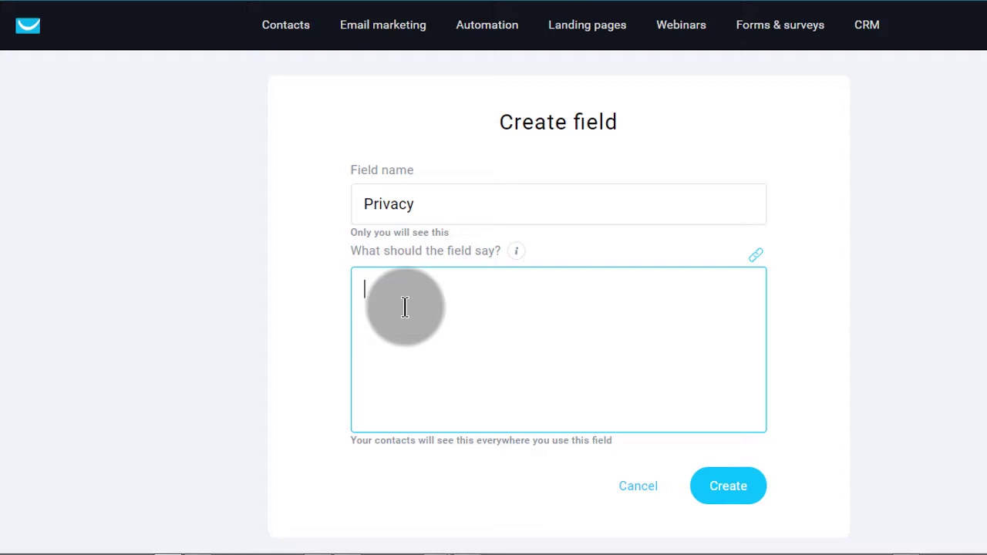
pyautogui.write('I have read the terms and Conditions: Terms , Conditions and Policy >>')
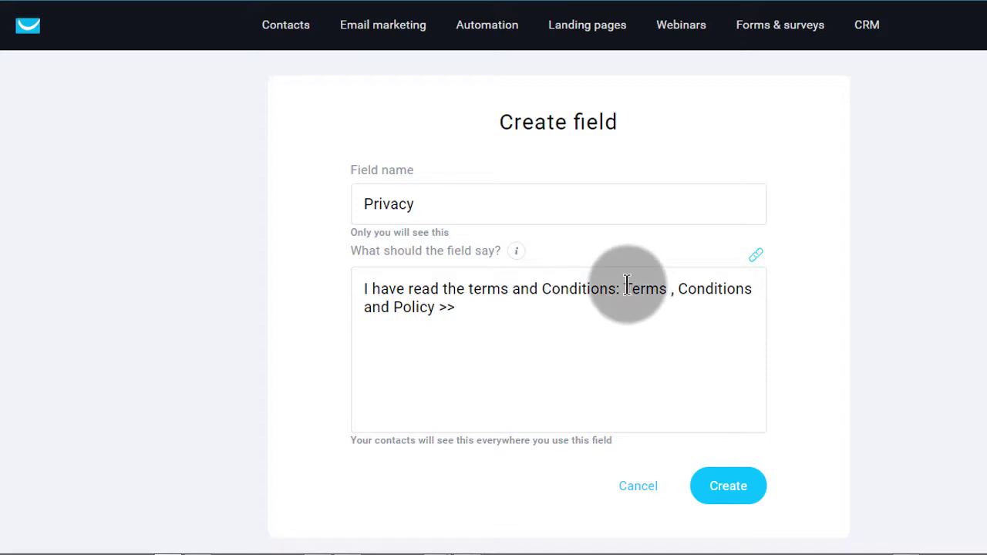
pyautogui.moveTo(625, 285); pyautogui.dragTo(458, 308)
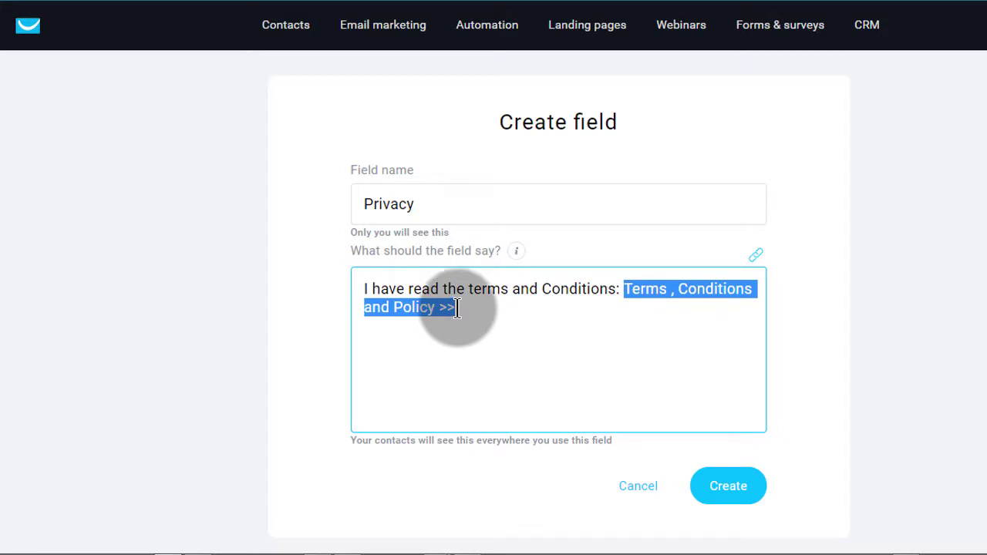
pyautogui.click(742, 335)
pyautogui.scroll(-1, 705, 292)
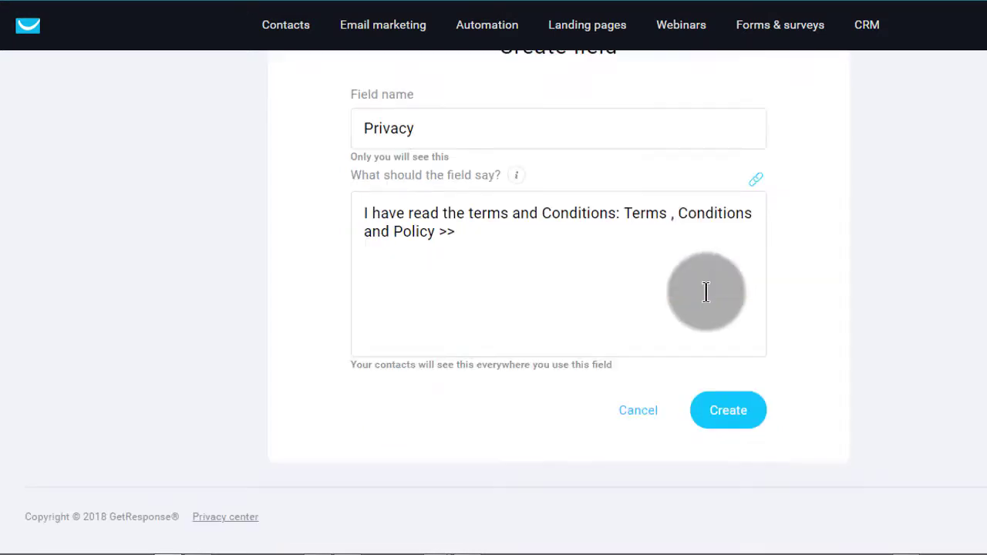
# Step: Cut the 'Terms , Conditions and Policy >>' phrase and paste it as a new link's text
pyautogui.moveTo(624, 213); pyautogui.dragTo(455, 233)
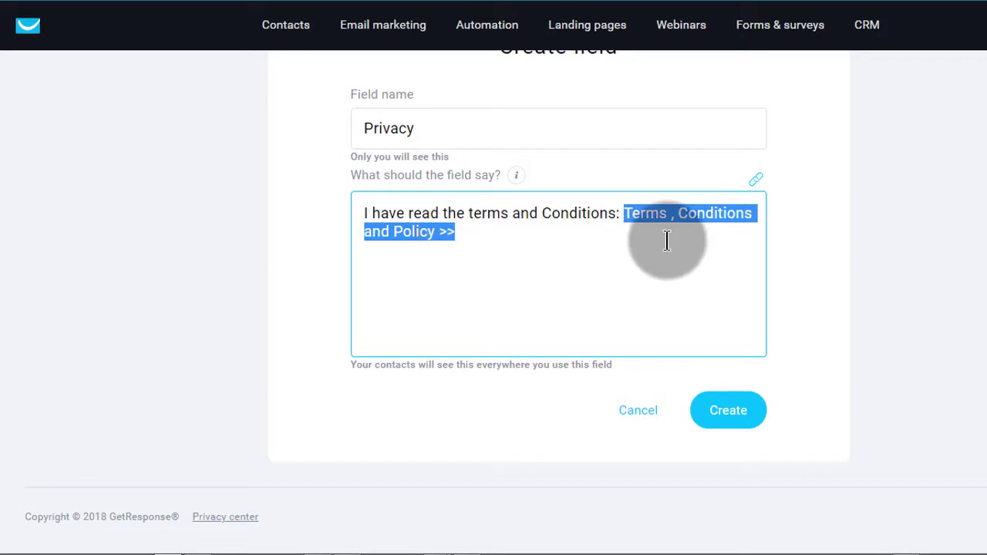
pyautogui.rightClick(656, 210)
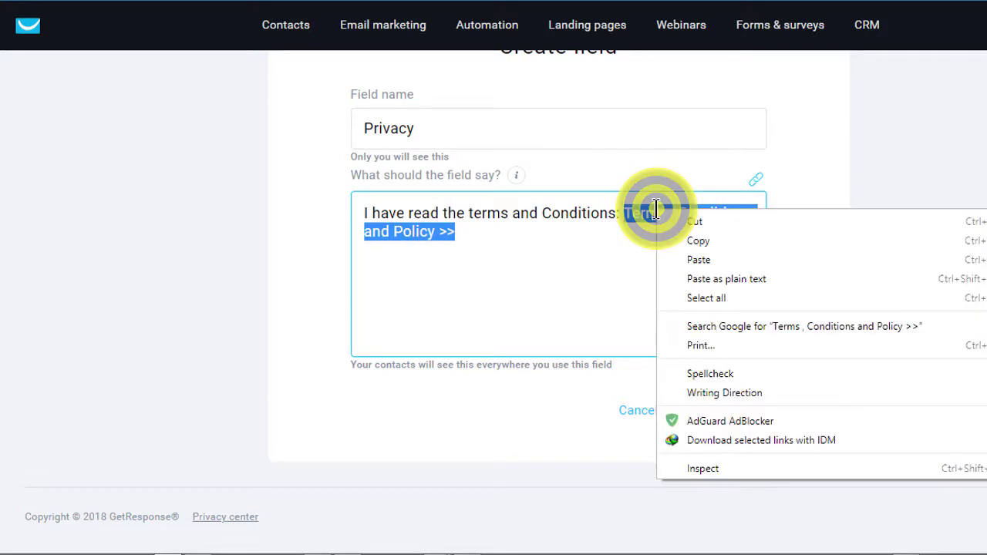
pyautogui.click(693, 223)
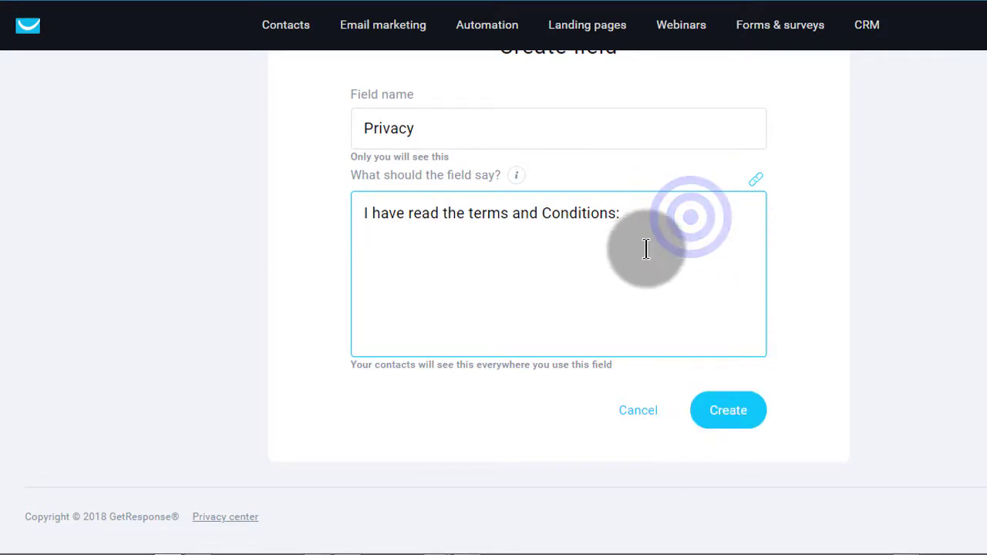
pyautogui.click(757, 182)
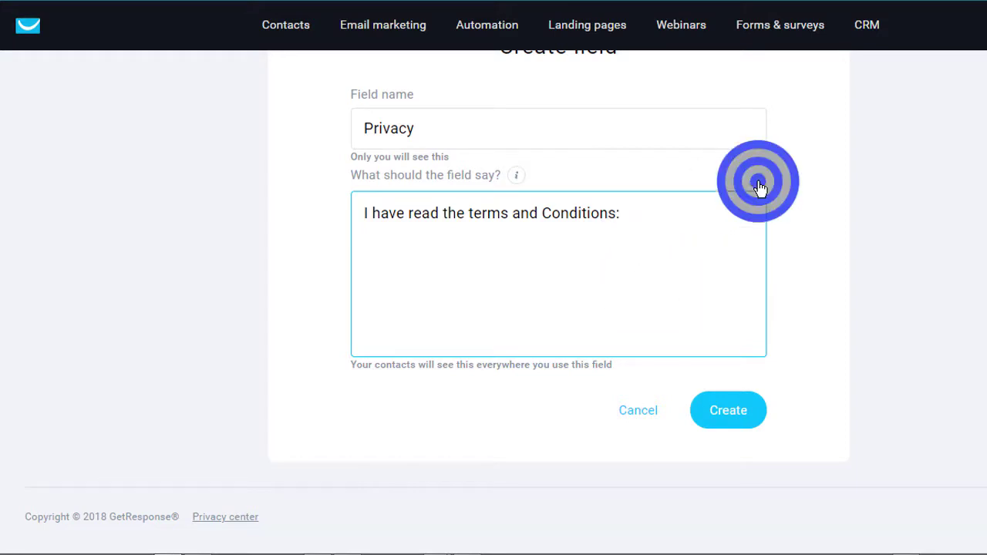
pyautogui.rightClick(531, 286)
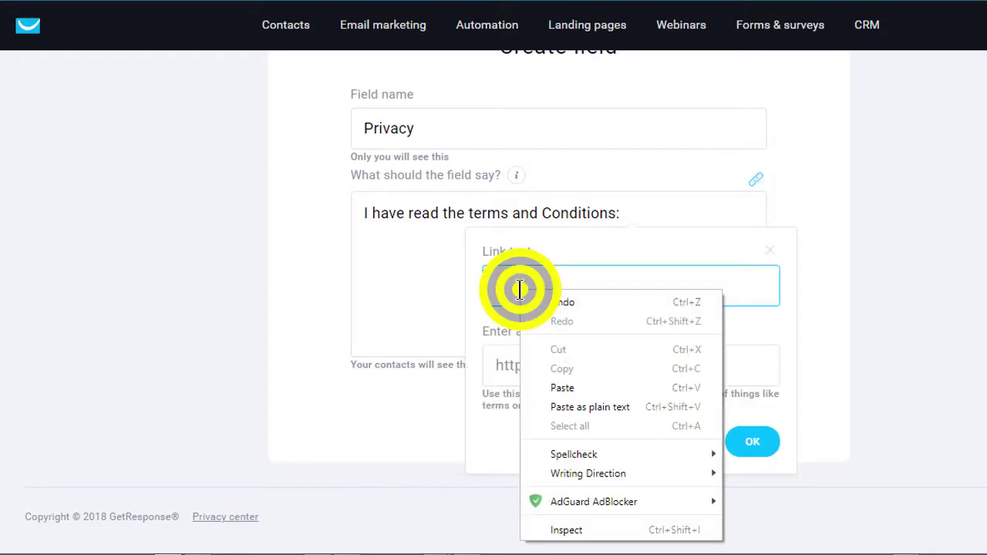
pyautogui.click(624, 387)
pyautogui.moveTo(494, 285); pyautogui.dragTo(730, 285)
pyautogui.click(529, 366)
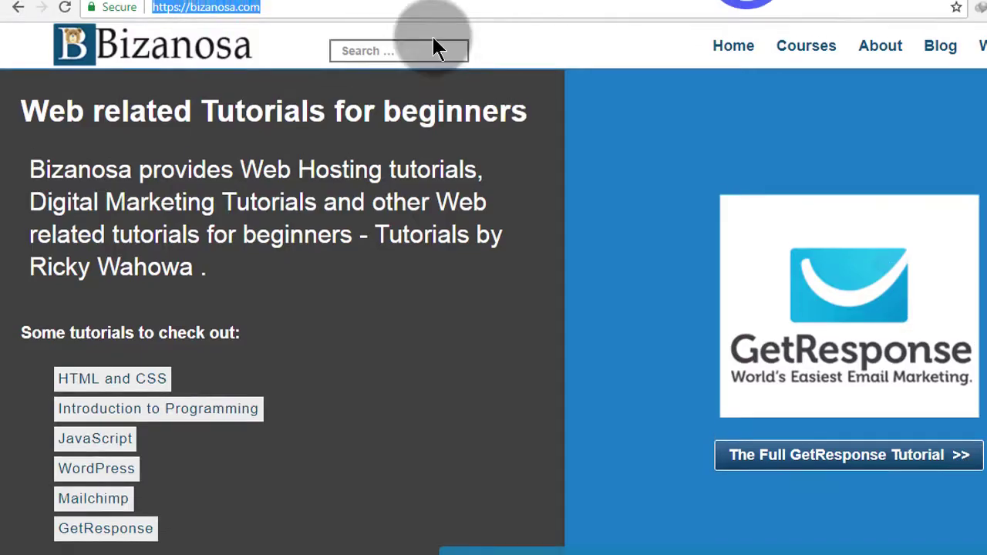
pyautogui.click(217, 17)
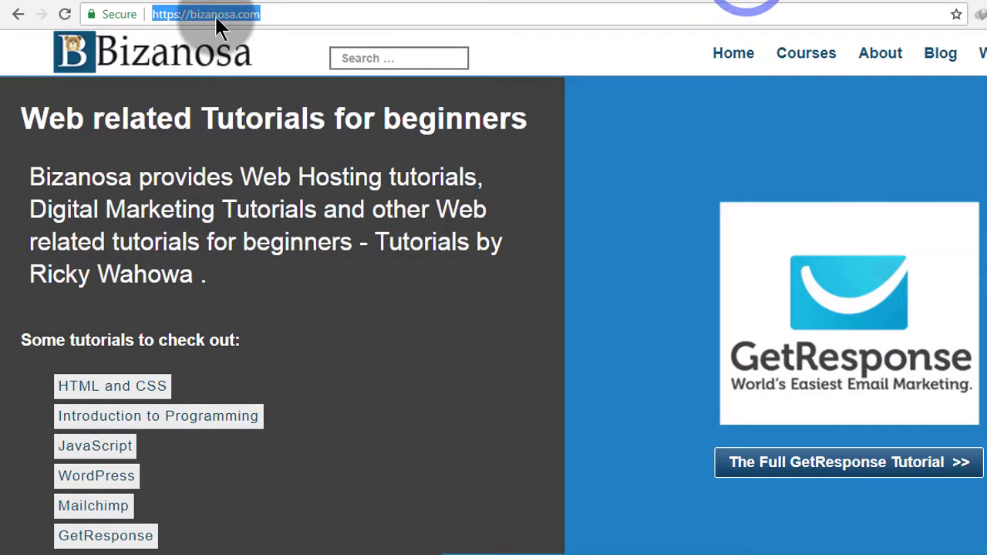
pyautogui.rightClick(219, 17)
pyautogui.click(265, 75)
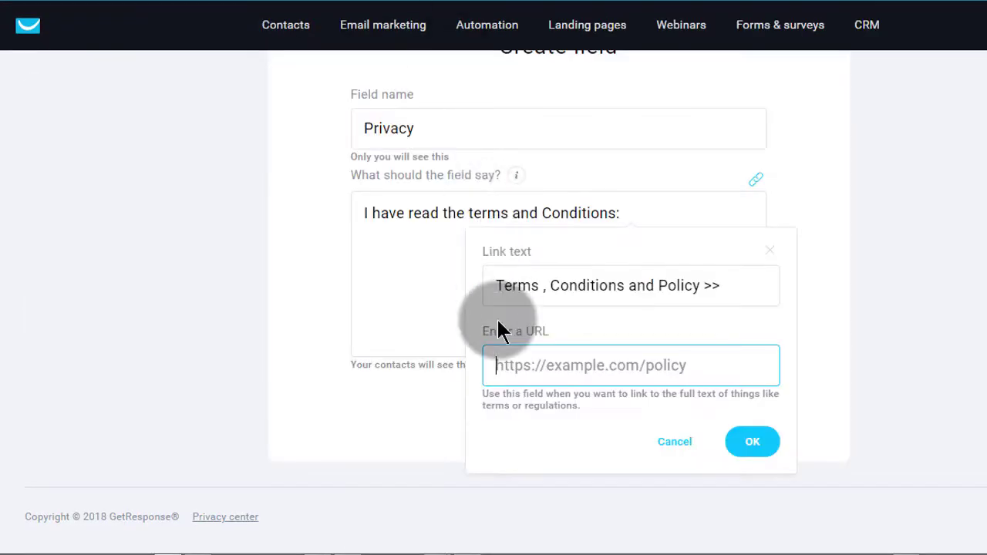
pyautogui.rightClick(506, 369)
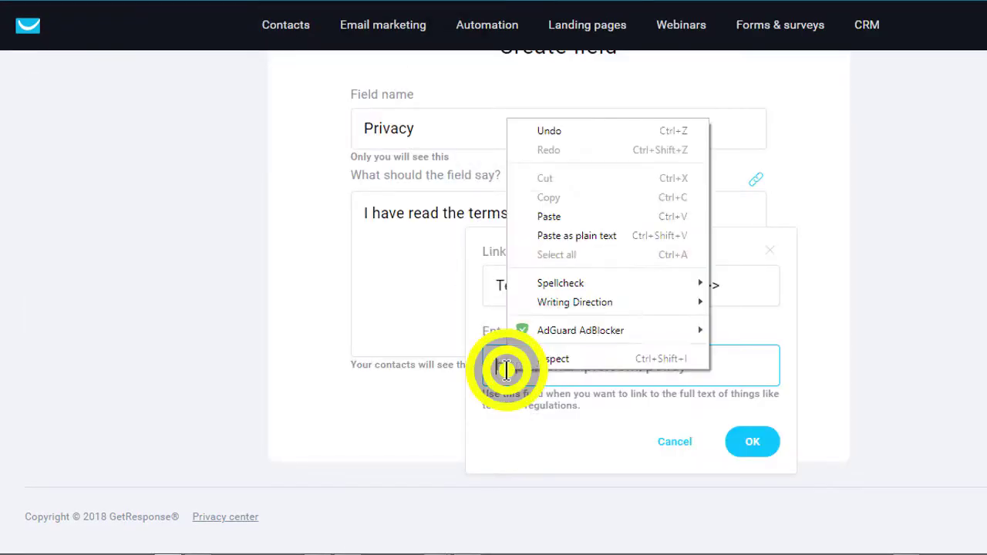
pyautogui.click(551, 217)
pyautogui.click(752, 443)
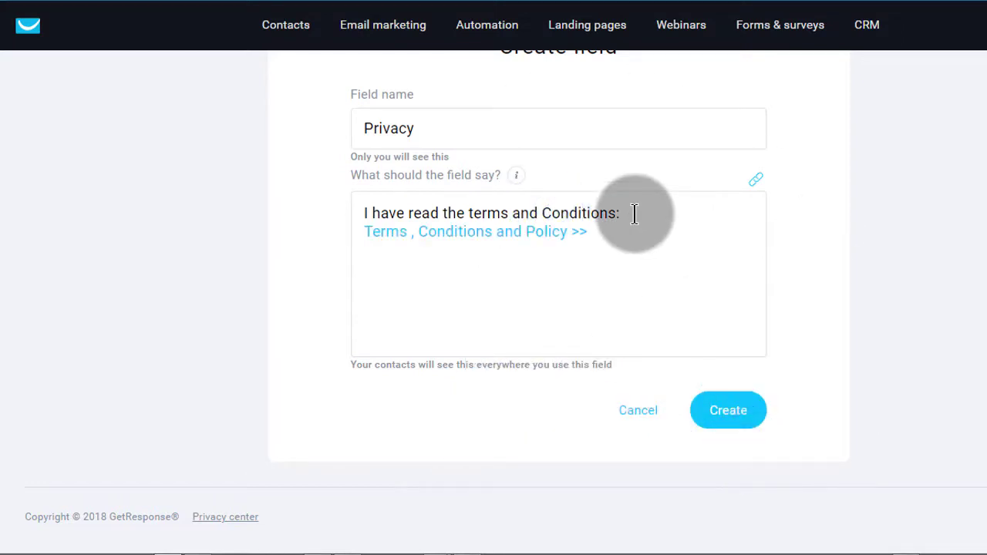
pyautogui.hotkey('ctrl', 'a')
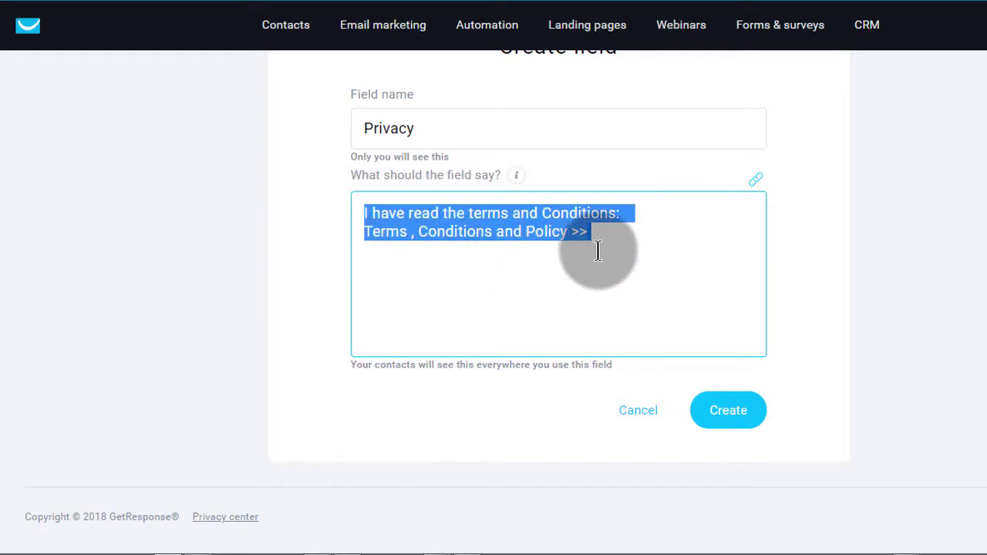
# Step: Save the Privacy field and start a new GDPR field named Marketing
pyautogui.click(738, 418)
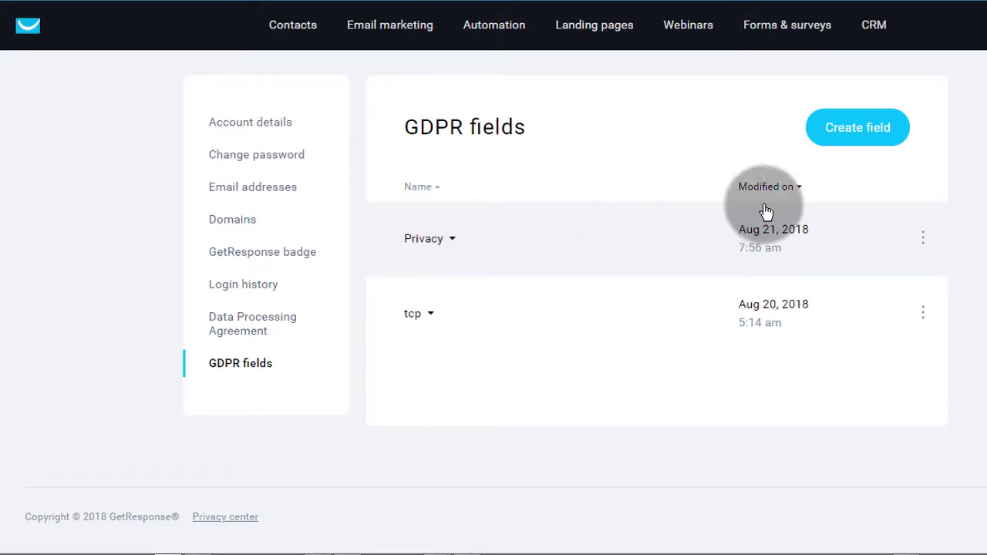
pyautogui.click(862, 131)
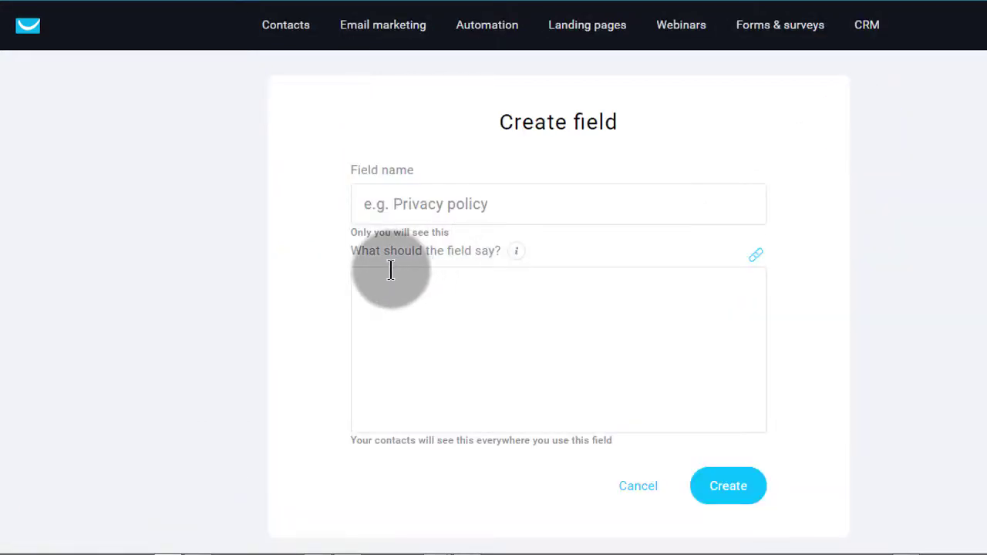
pyautogui.click(419, 200)
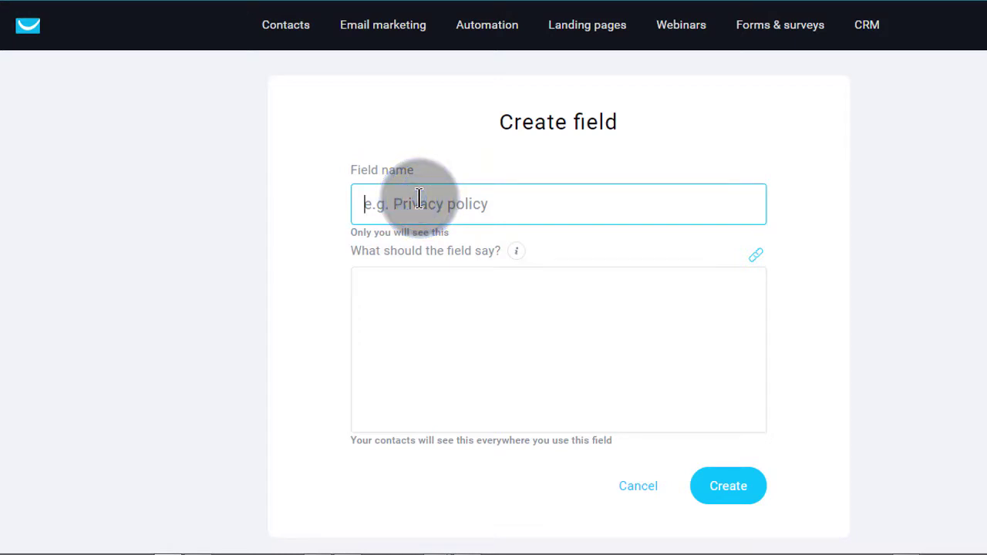
pyautogui.write('Marketing')
# Step: Copy Marketing into the field's display text and save the Marketing field
pyautogui.click(443, 199)
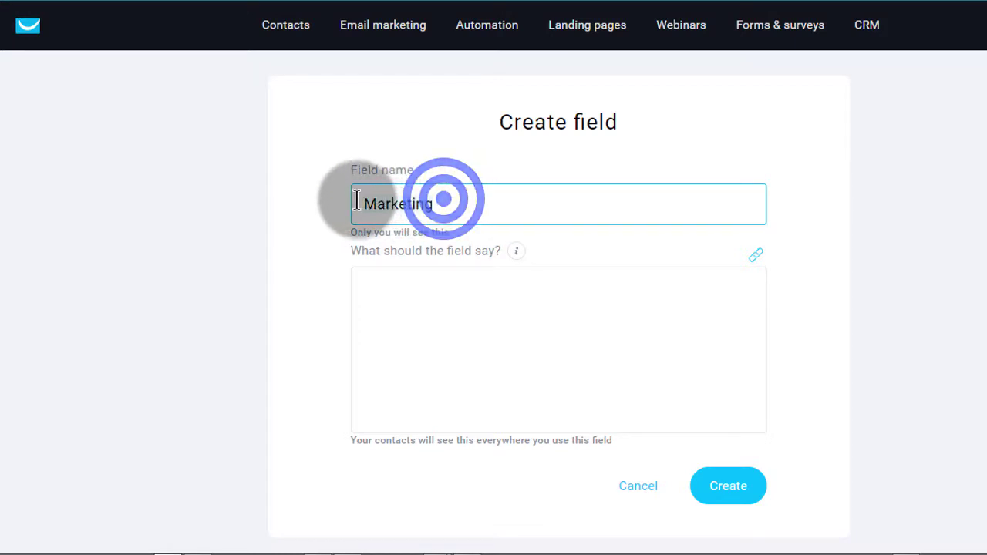
pyautogui.rightClick(404, 203)
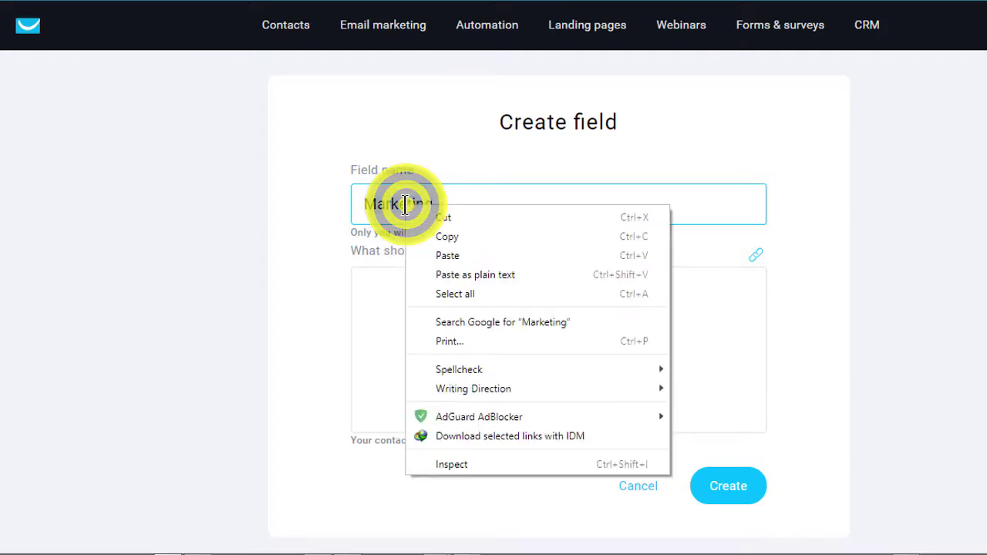
pyautogui.click(463, 237)
pyautogui.rightClick(371, 290)
pyautogui.click(432, 388)
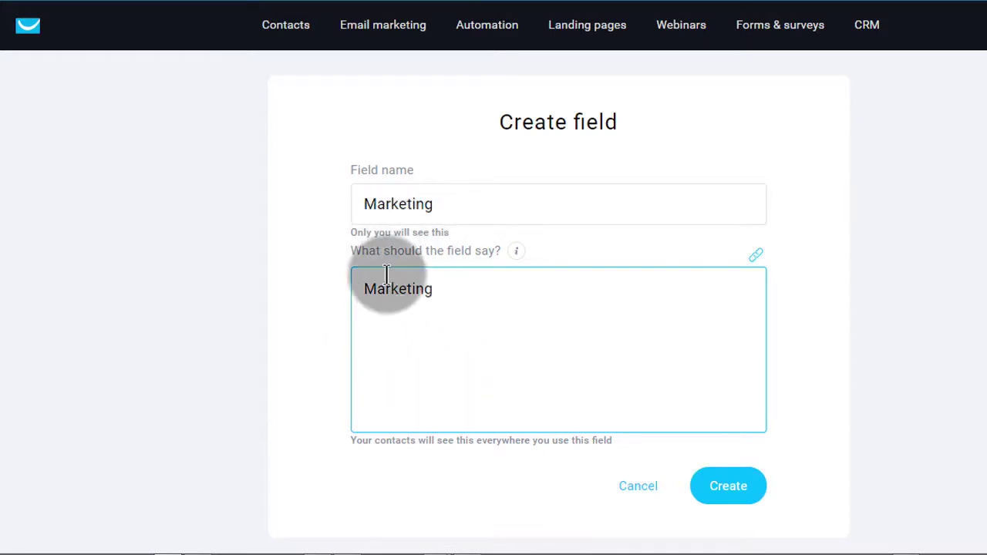
pyautogui.click(739, 491)
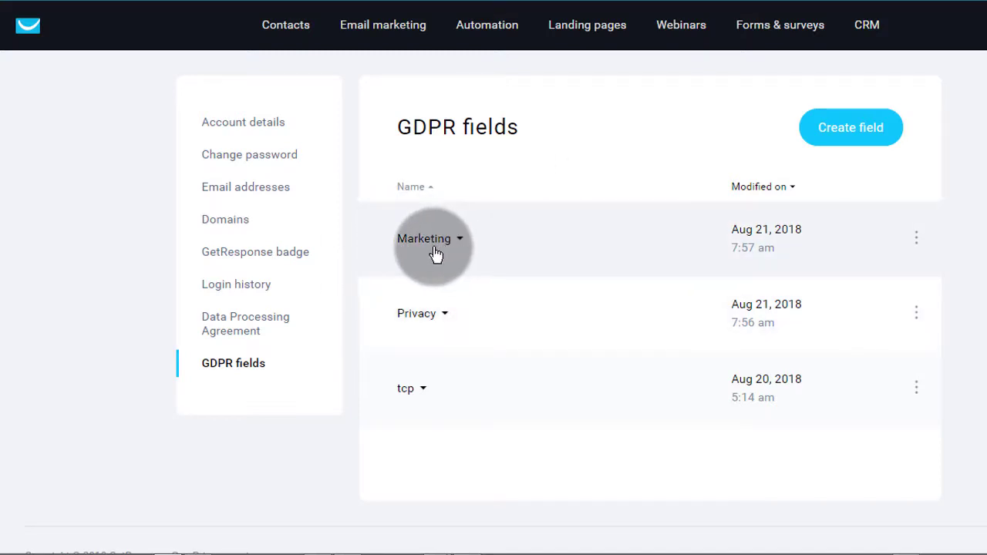
# Step: Create a GDPR field named Post Cards, copying the name into its consent text
pyautogui.click(845, 128)
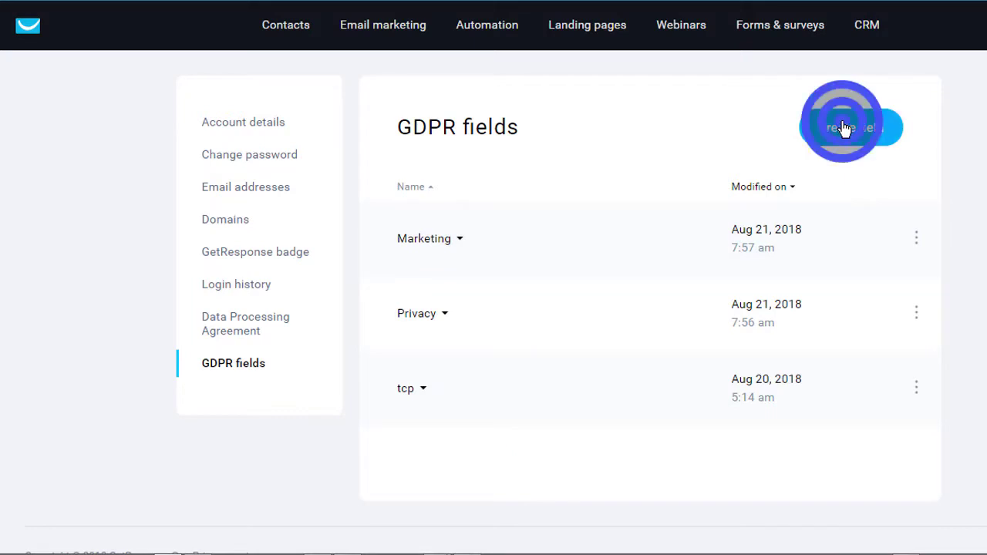
pyautogui.click(433, 199)
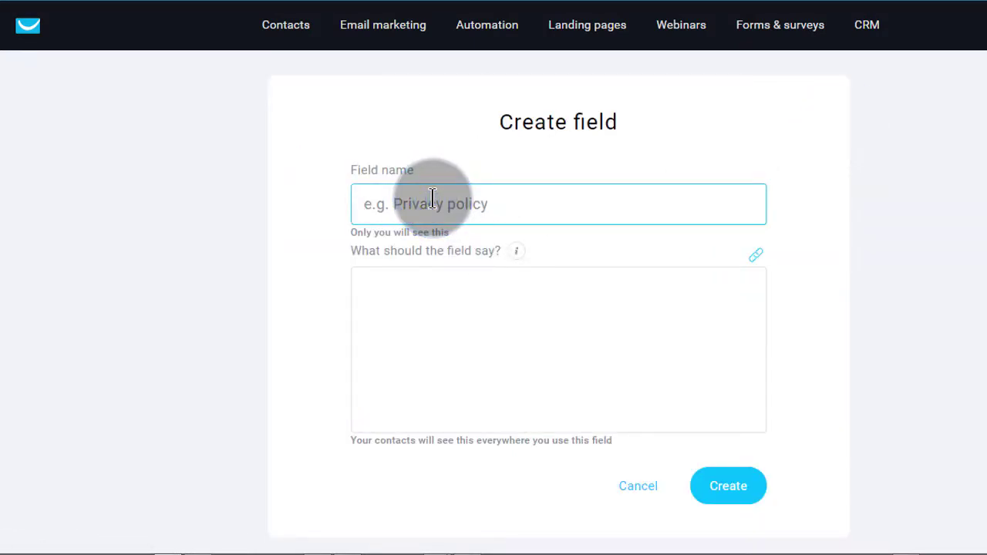
pyautogui.write('Post Cards')
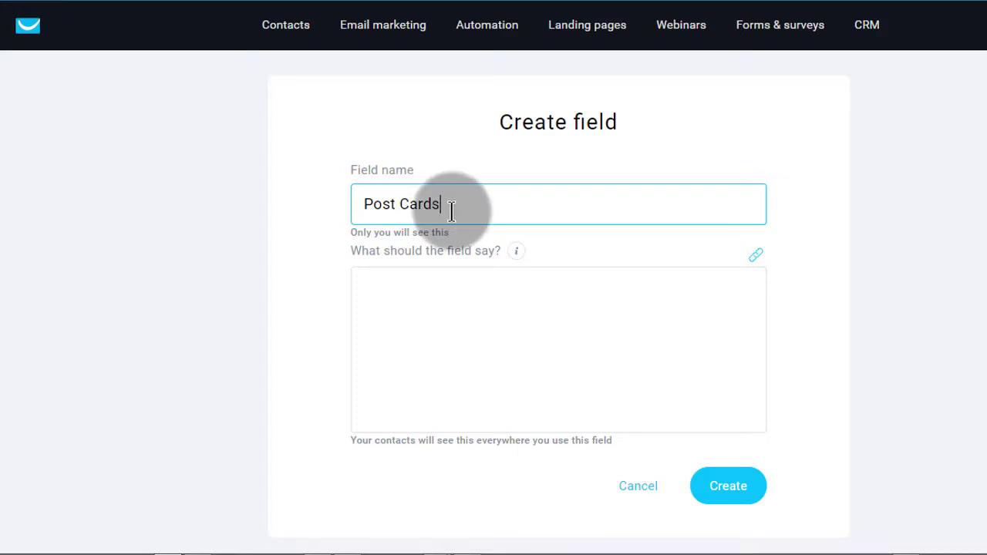
pyautogui.click(444, 202)
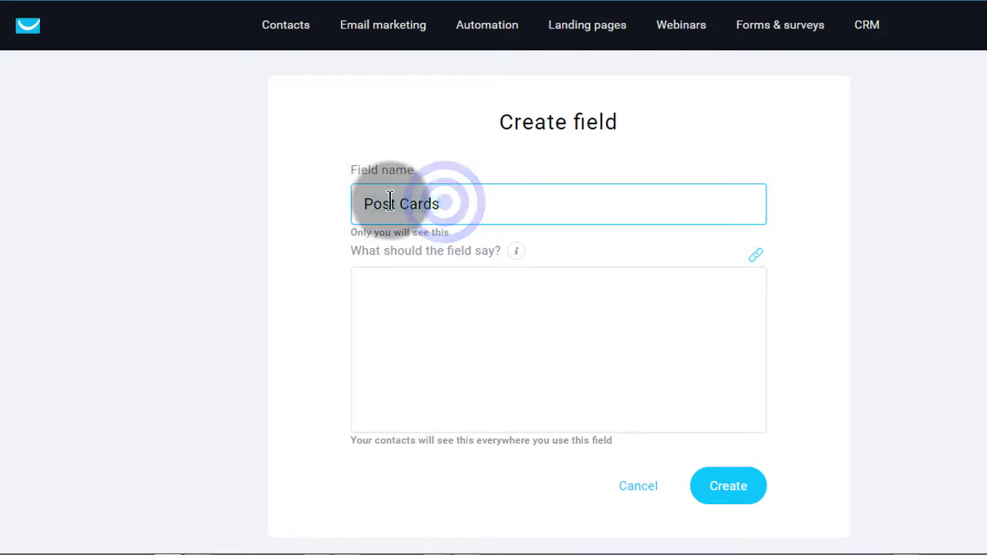
pyautogui.rightClick(393, 203)
pyautogui.click(446, 236)
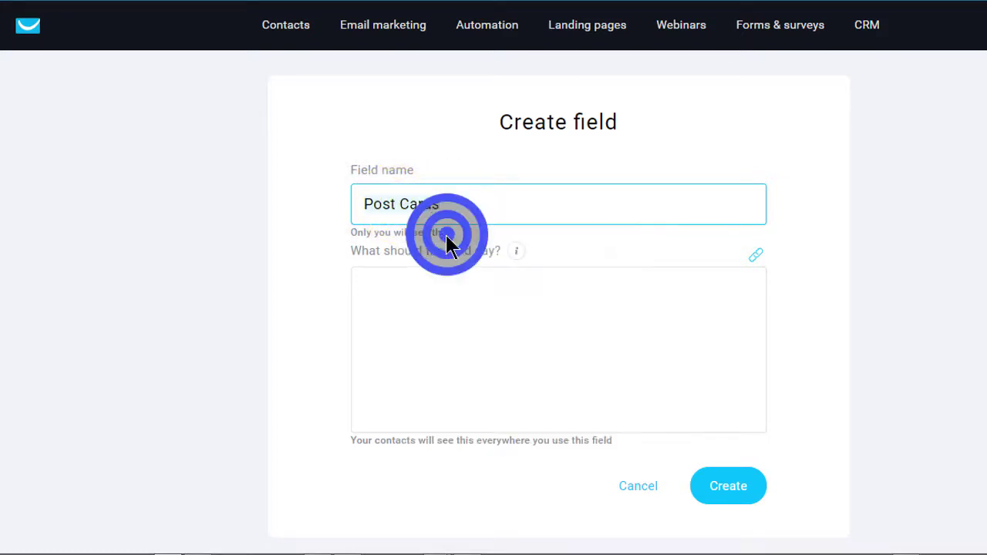
pyautogui.rightClick(380, 286)
pyautogui.click(440, 384)
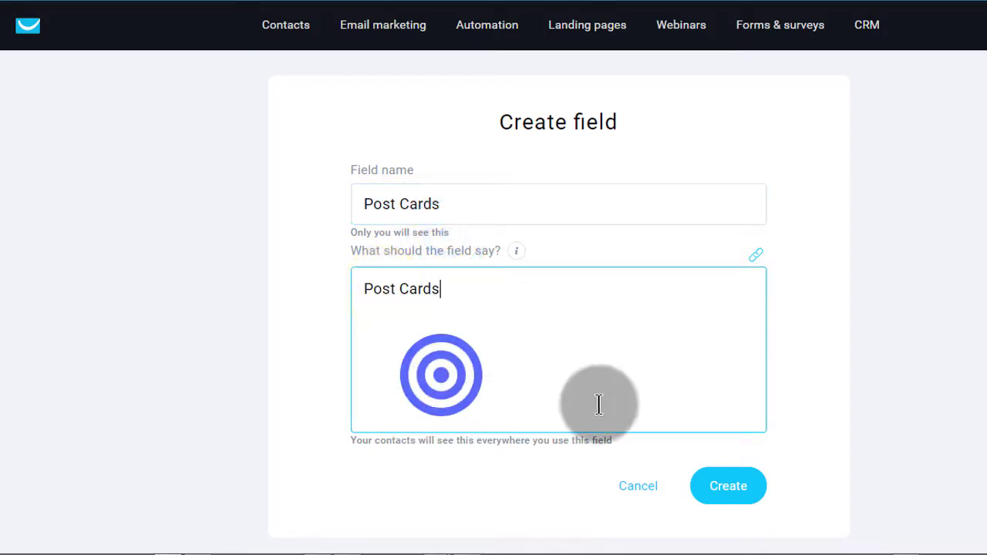
pyautogui.click(738, 485)
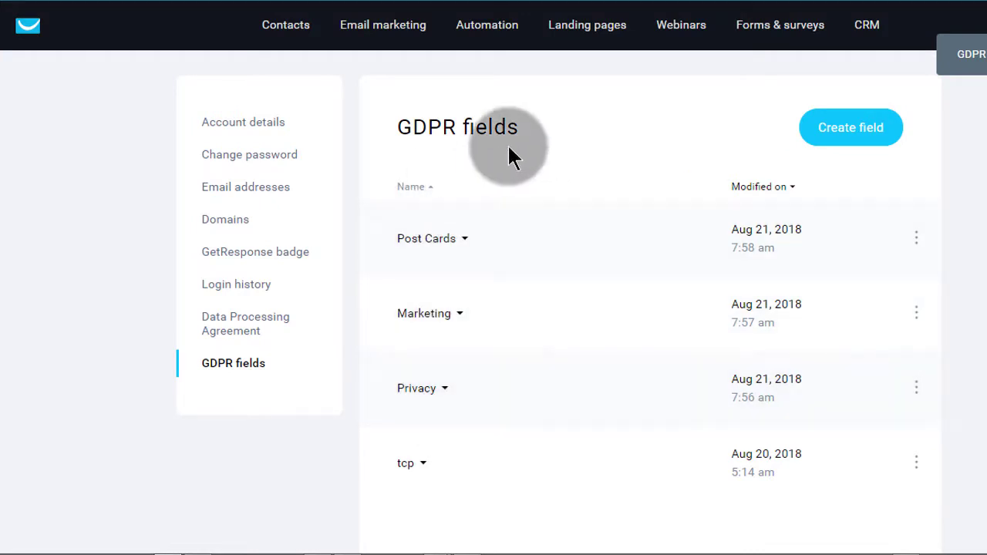
# Step: Scroll down and back up through the GDPR fields list to review its four fields
pyautogui.scroll(-3, 544, 317)
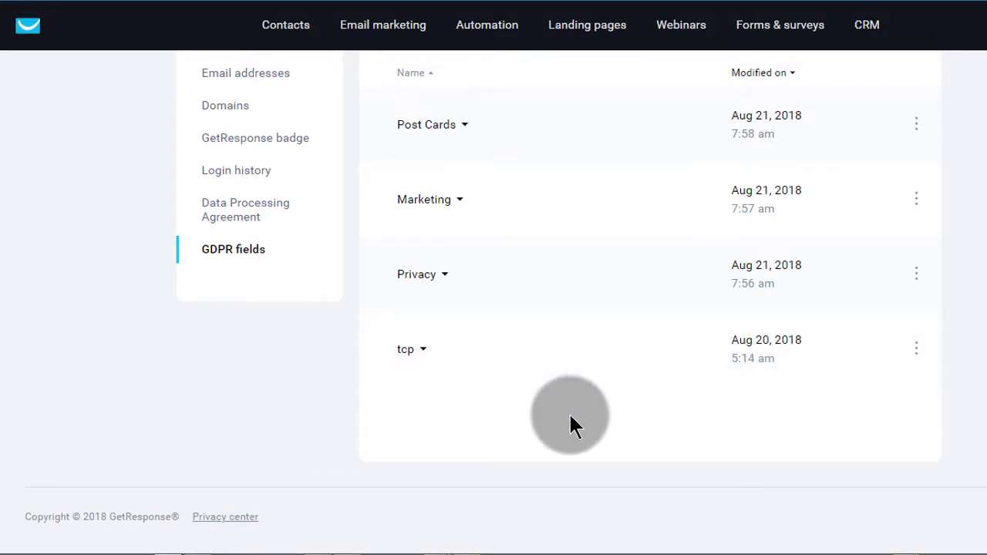
pyautogui.scroll(3, 544, 318)
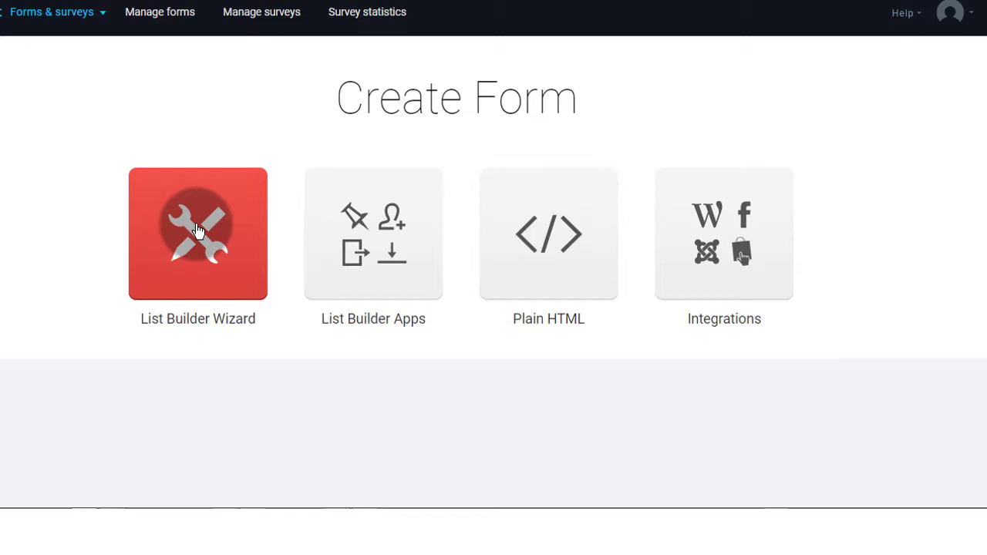
# Step: Start a List Builder Wizard form from the Grand Concert Hall template and select its container
pyautogui.click(198, 230)
pyautogui.scroll(-2, 476, 322)
pyautogui.click(488, 339)
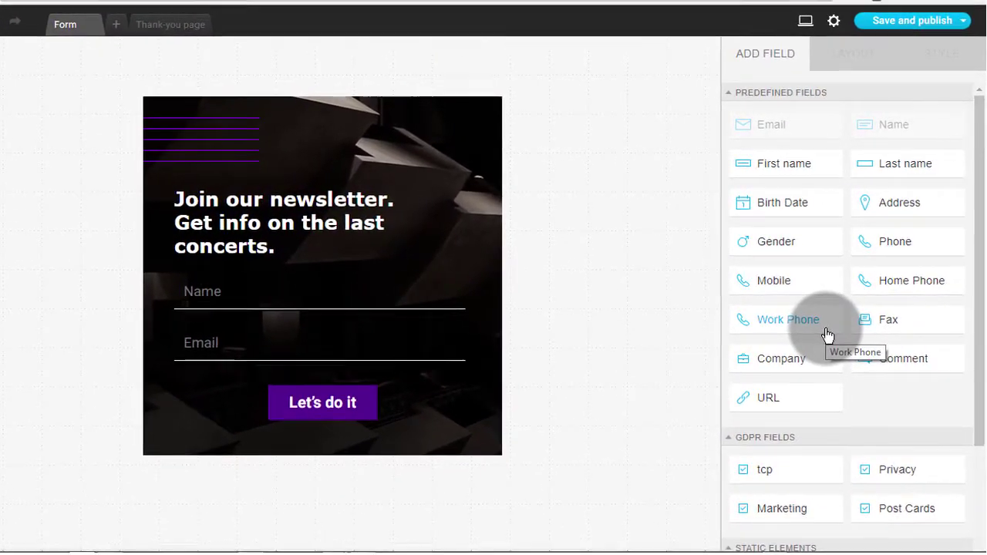
pyautogui.scroll(-3, 760, 456)
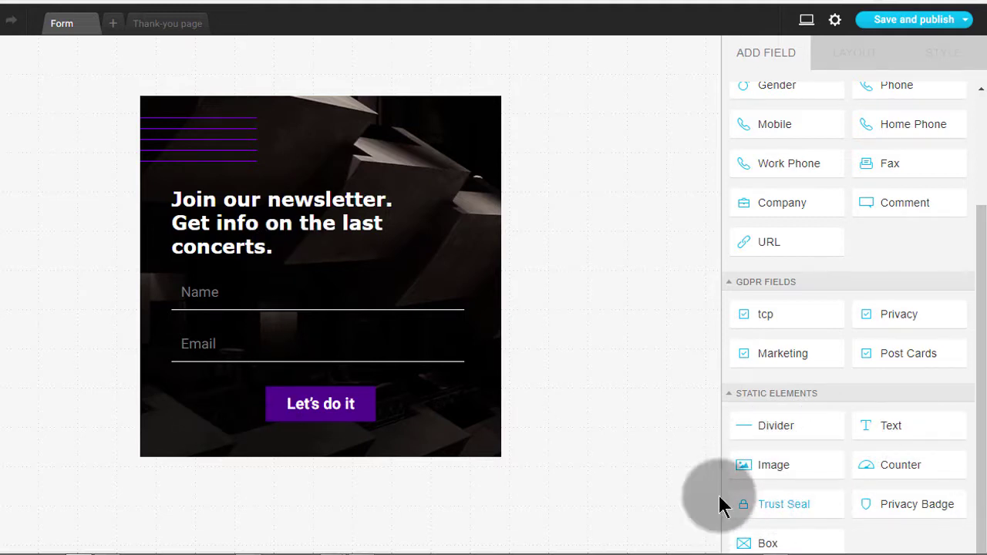
pyautogui.click(294, 433)
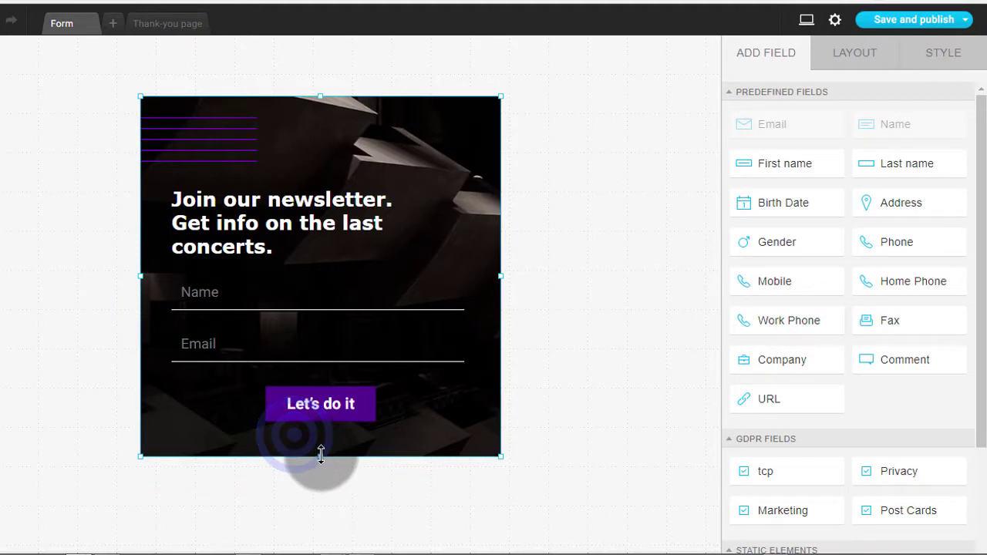
# Step: Make the form taller, move the Let's do it button down, and drop the Privacy checkbox above it
pyautogui.moveTo(321, 455); pyautogui.dragTo(331, 533)
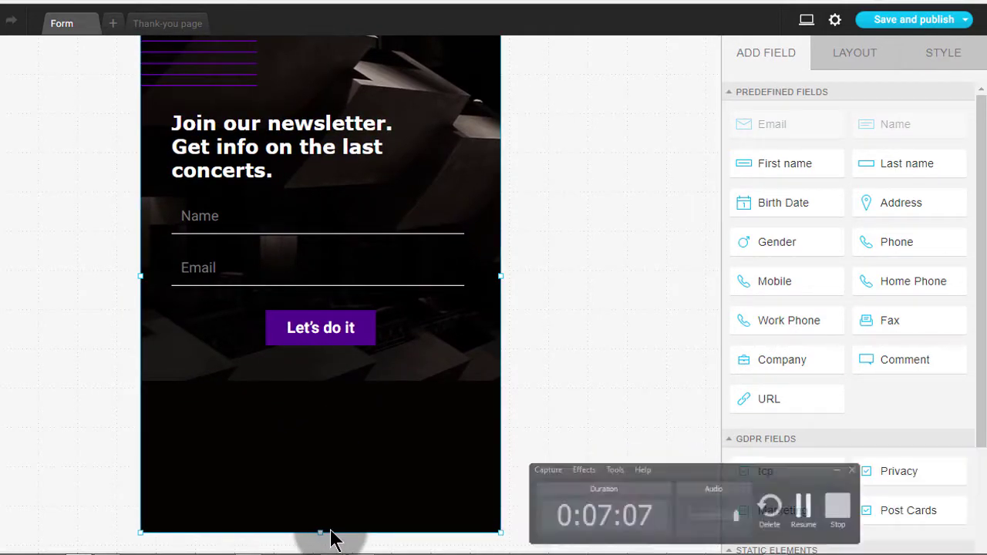
pyautogui.moveTo(311, 342); pyautogui.dragTo(312, 480)
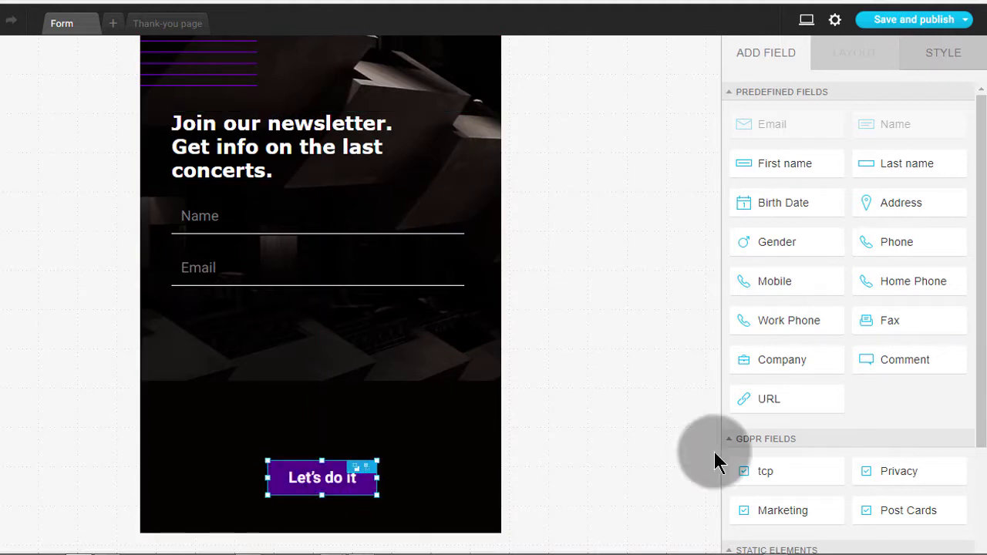
pyautogui.click(859, 391)
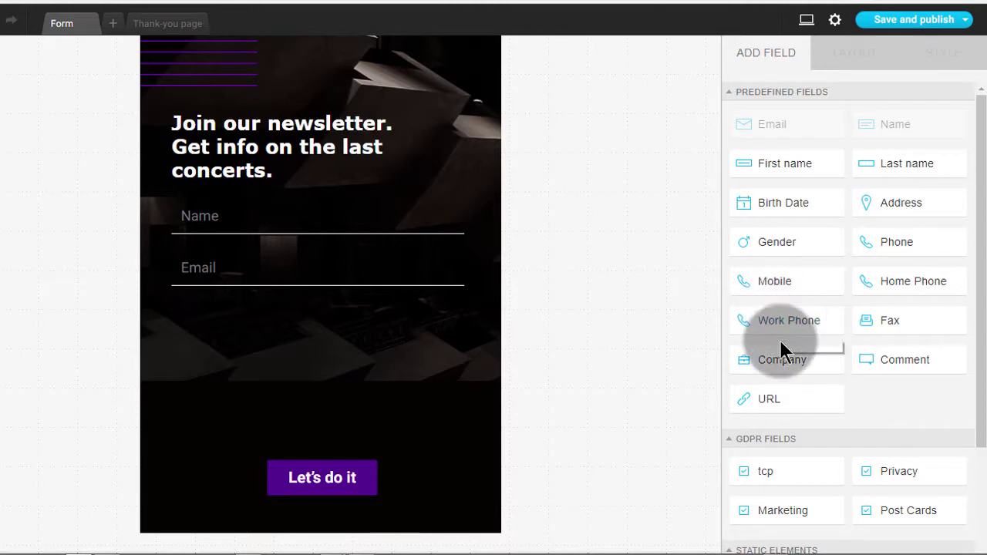
pyautogui.scroll(-3, 787, 339)
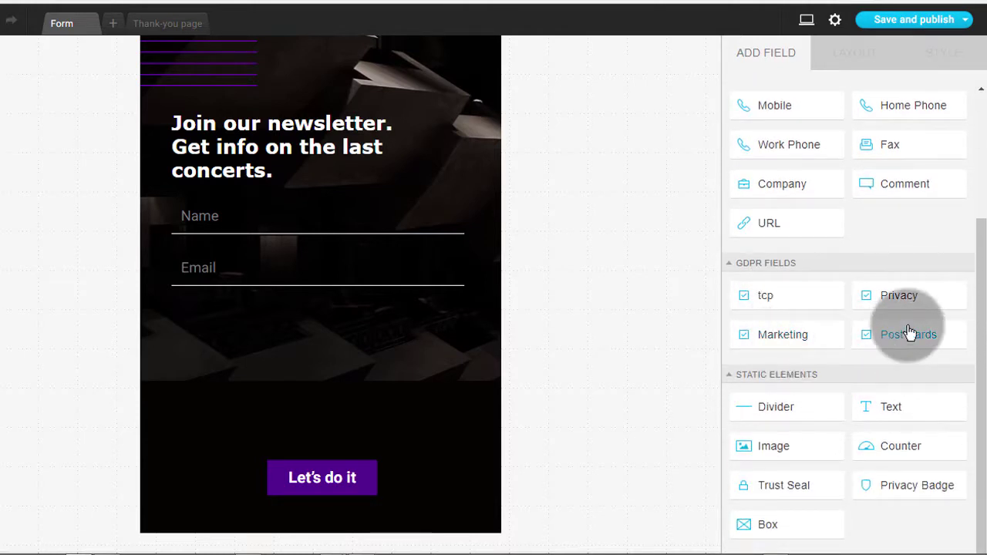
pyautogui.moveTo(910, 301); pyautogui.dragTo(344, 397)
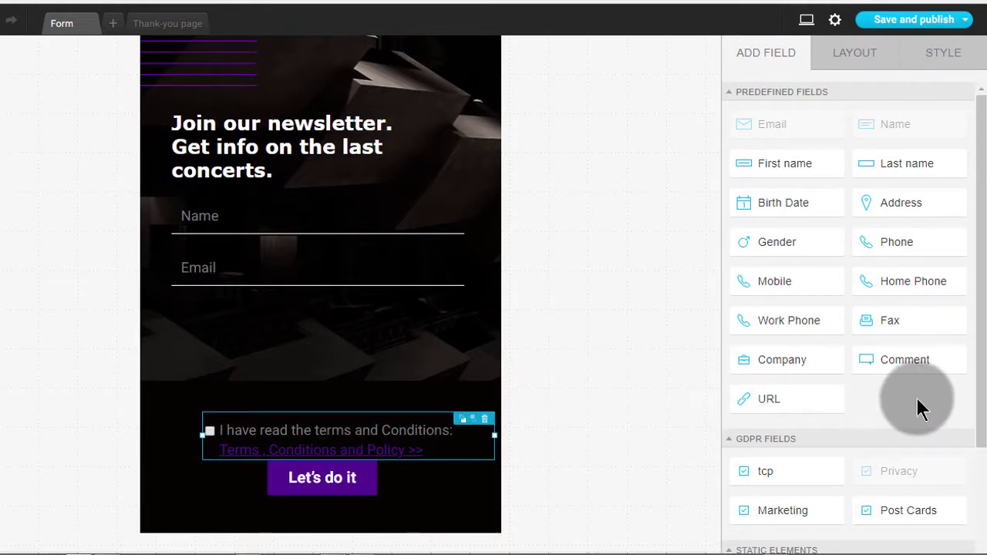
# Step: Drag the Post Cards and Marketing GDPR checkboxes onto the form above the terms checkbox
pyautogui.scroll(-2, 918, 408)
pyautogui.moveTo(918, 337); pyautogui.dragTo(341, 375)
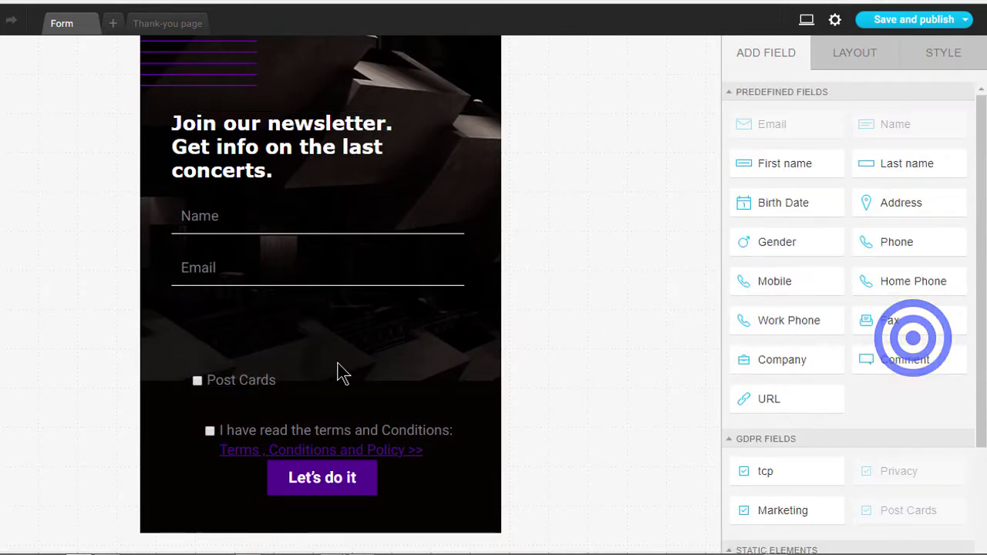
pyautogui.scroll(-3, 848, 416)
pyautogui.moveTo(787, 334); pyautogui.dragTo(324, 323)
# Step: Align the terms checkbox under Post Cards so the three consent blocks stack before the button
pyautogui.moveTo(342, 429); pyautogui.dragTo(319, 412)
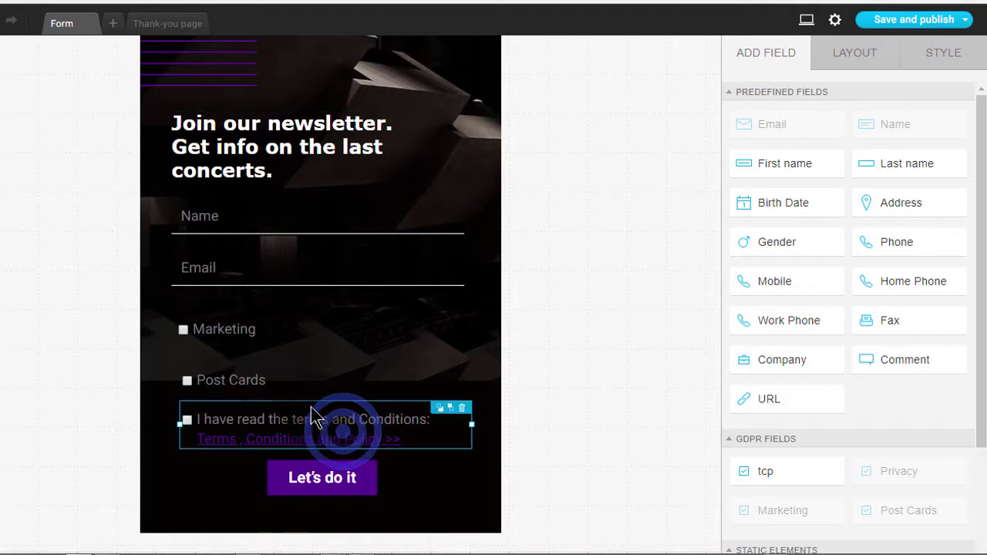
pyautogui.click(239, 378)
pyautogui.click(236, 414)
pyautogui.click(229, 375)
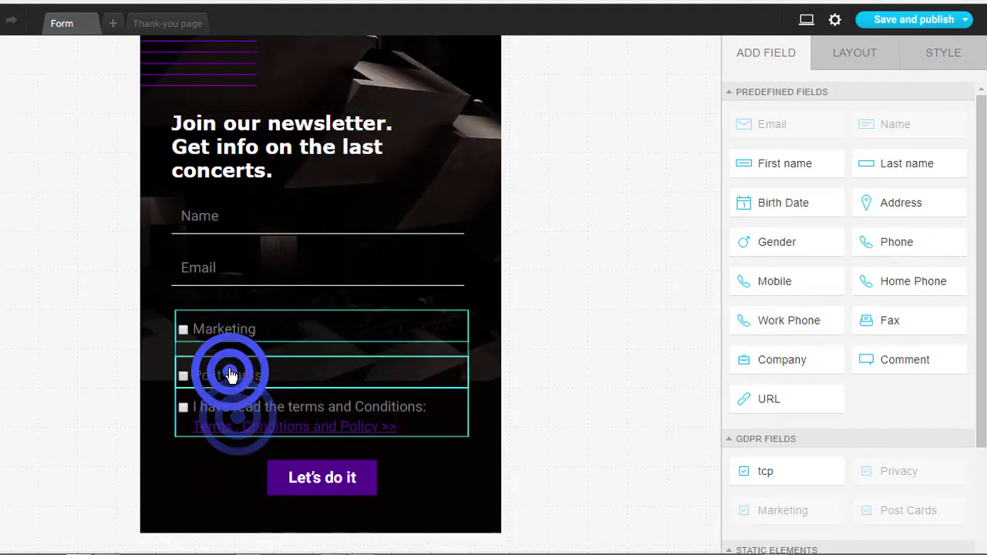
pyautogui.click(312, 478)
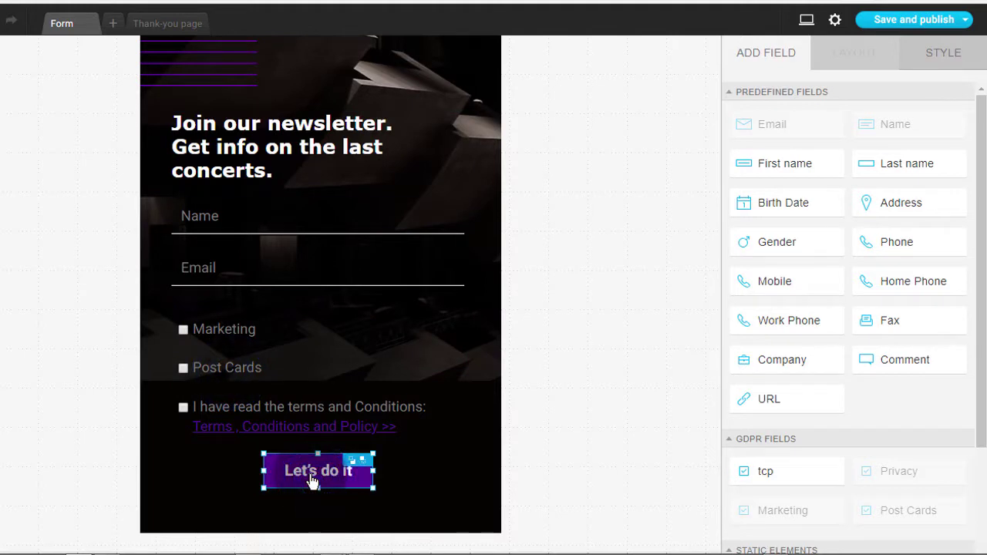
pyautogui.click(194, 480)
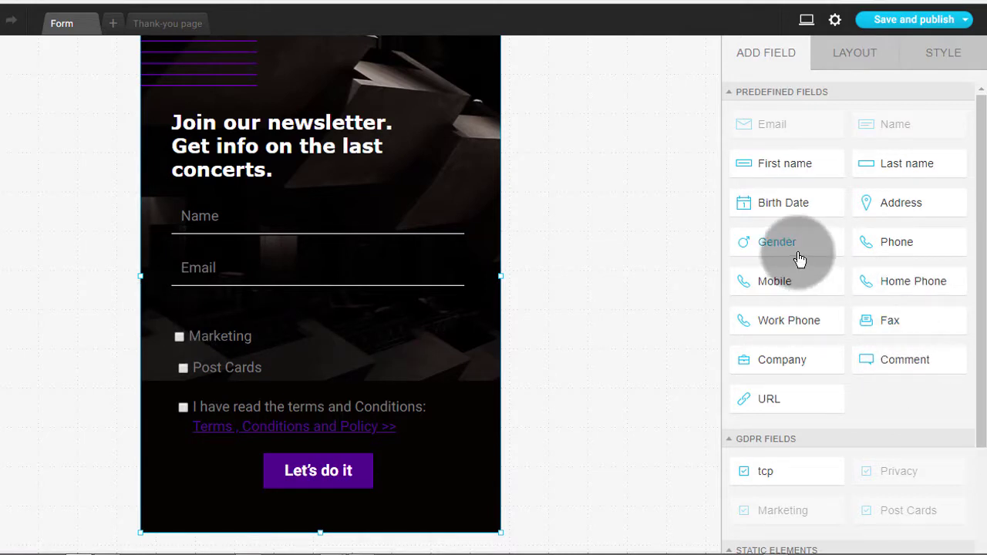
# Step: Add a Text block below the Email field, widen it to the fields' width, and select it for styling
pyautogui.scroll(-2, 809, 263)
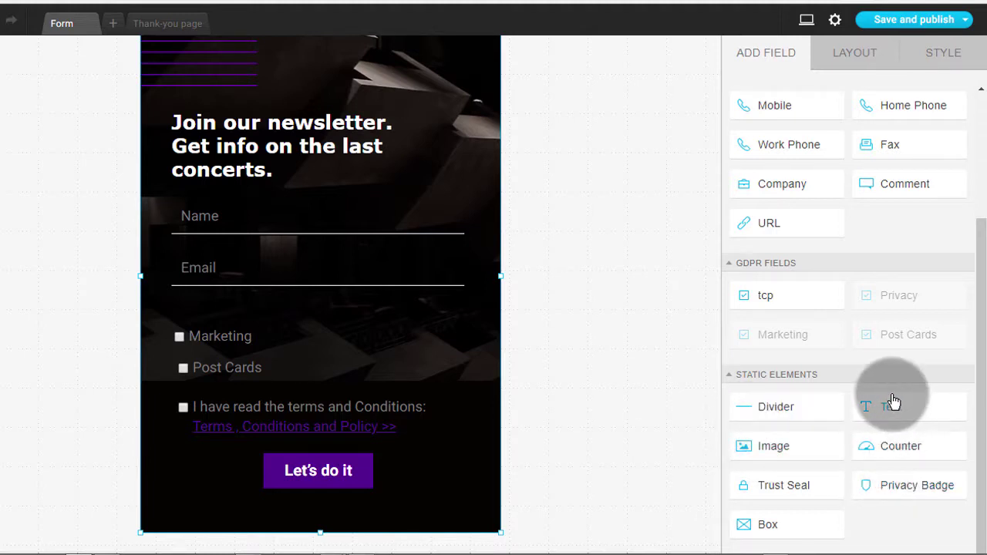
pyautogui.moveTo(892, 407); pyautogui.dragTo(240, 311)
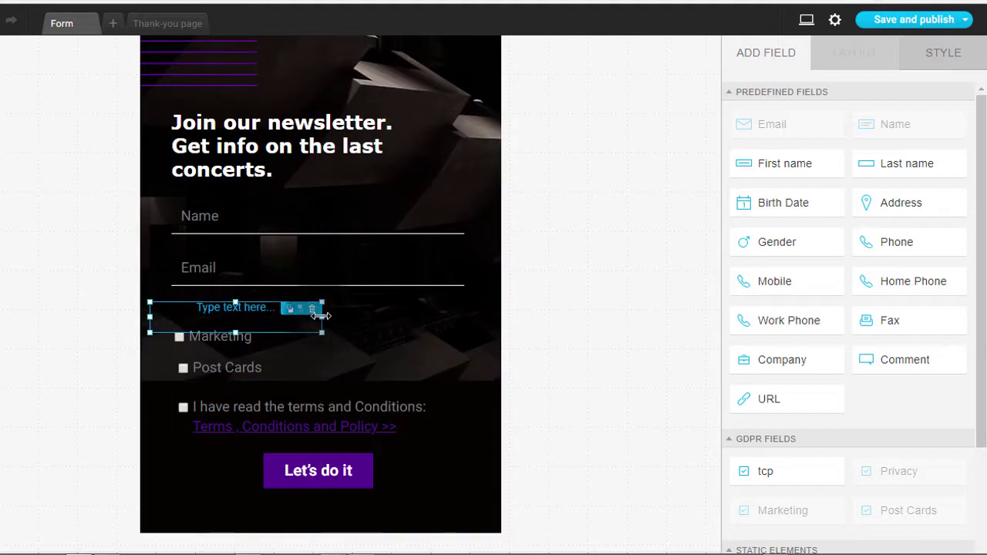
pyautogui.moveTo(321, 315); pyautogui.dragTo(463, 315)
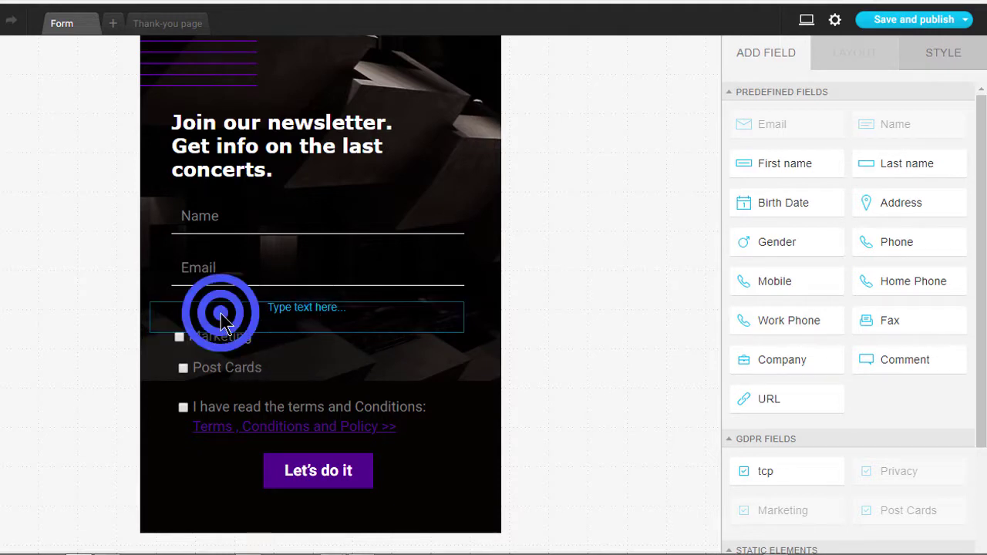
pyautogui.click(221, 313)
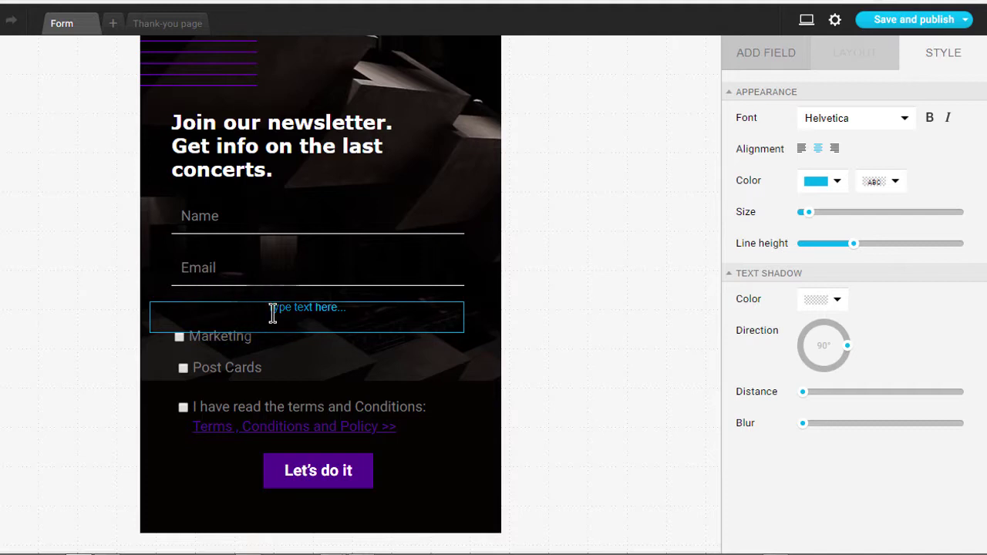
# Step: Select the whole intro text and set its colour to white (#fff)
pyautogui.moveTo(265, 307); pyautogui.dragTo(356, 305)
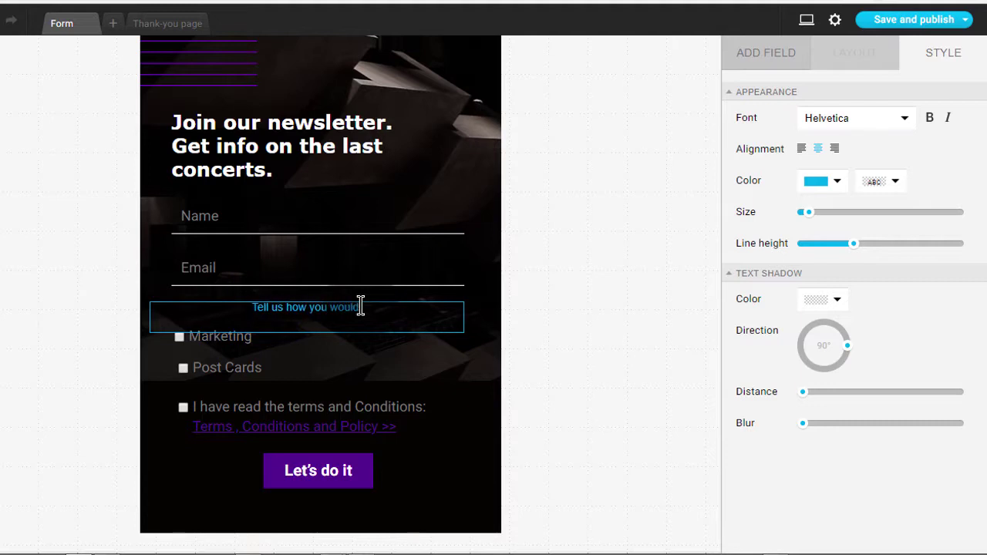
pyautogui.click(159, 308)
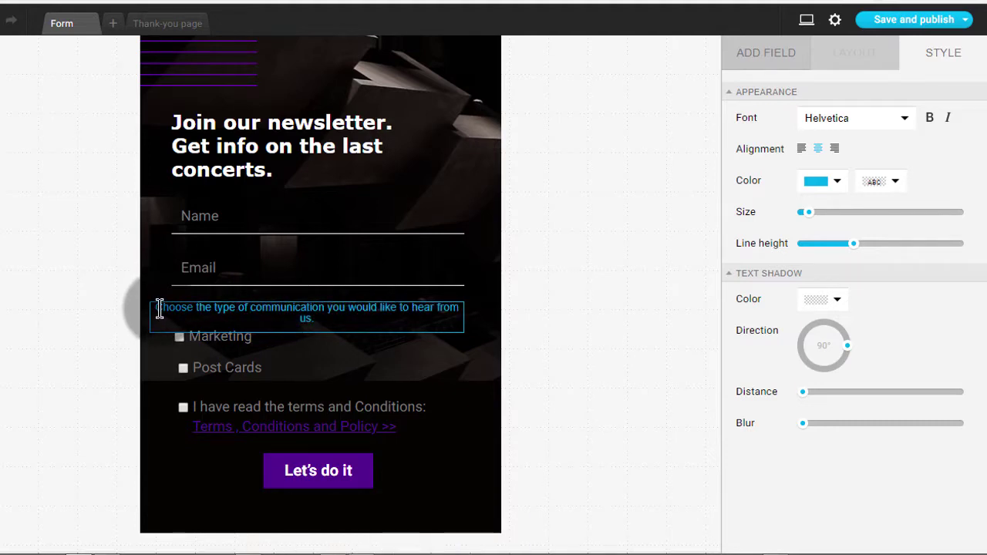
pyautogui.moveTo(157, 309); pyautogui.dragTo(228, 355)
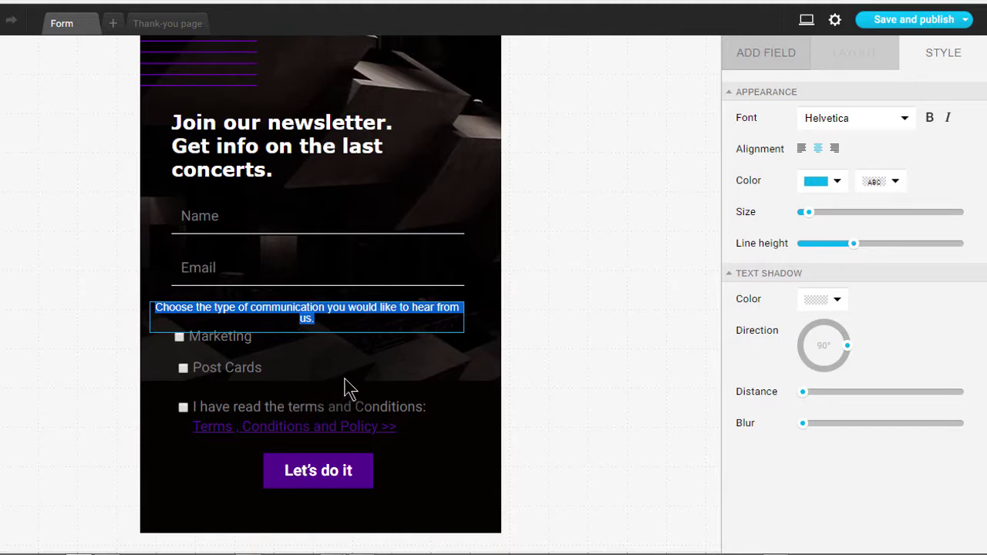
pyautogui.click(182, 316)
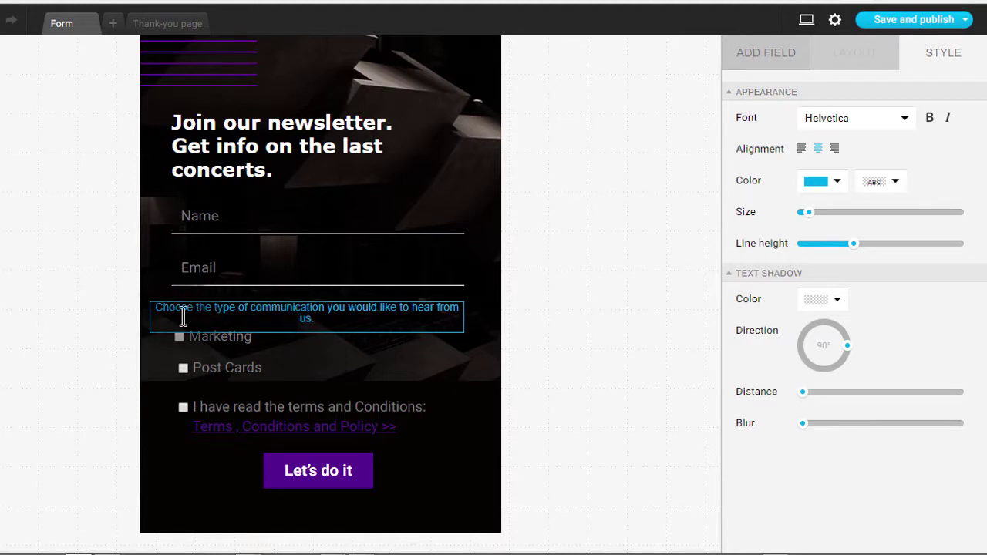
pyautogui.moveTo(155, 308); pyautogui.dragTo(369, 330)
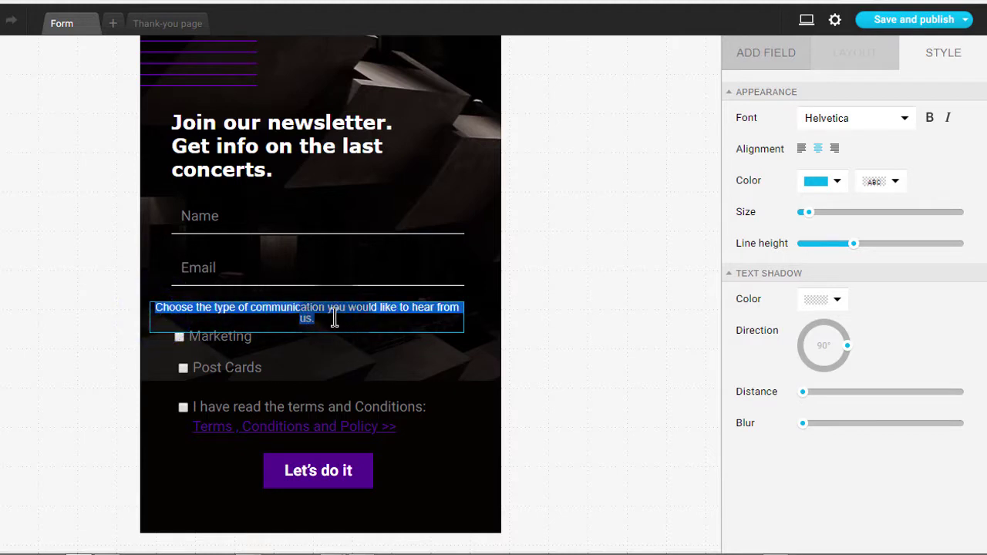
pyautogui.click(837, 182)
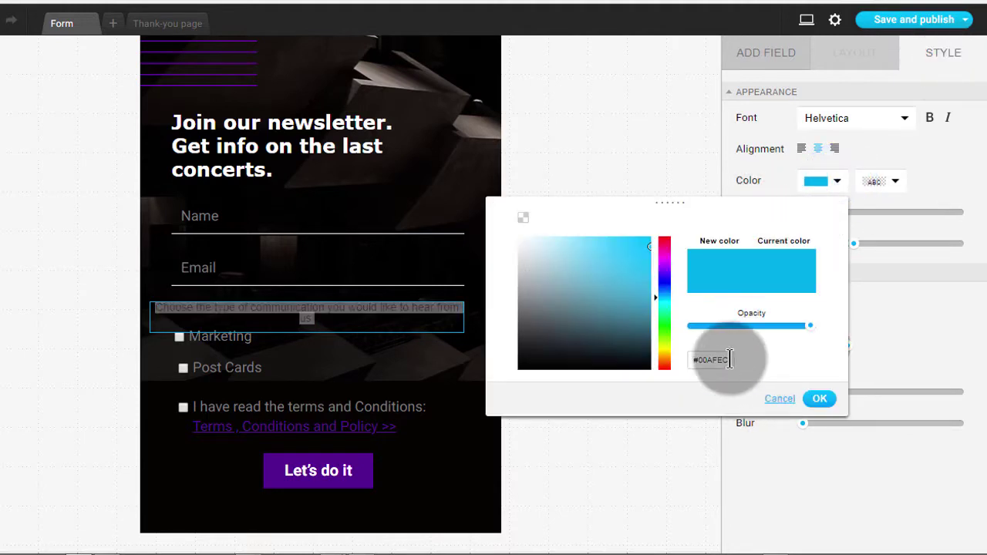
pyautogui.moveTo(729, 359); pyautogui.dragTo(699, 357)
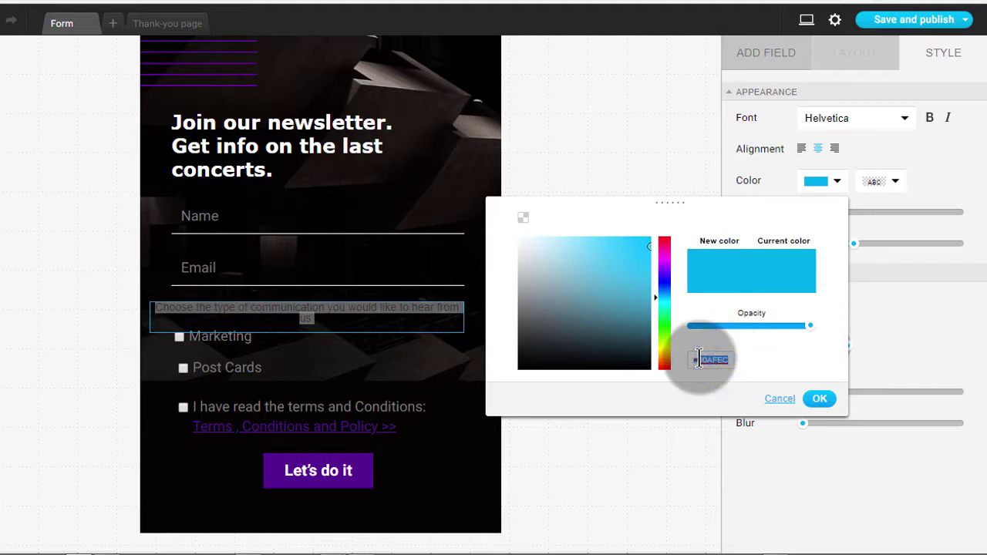
pyautogui.write('#fff')
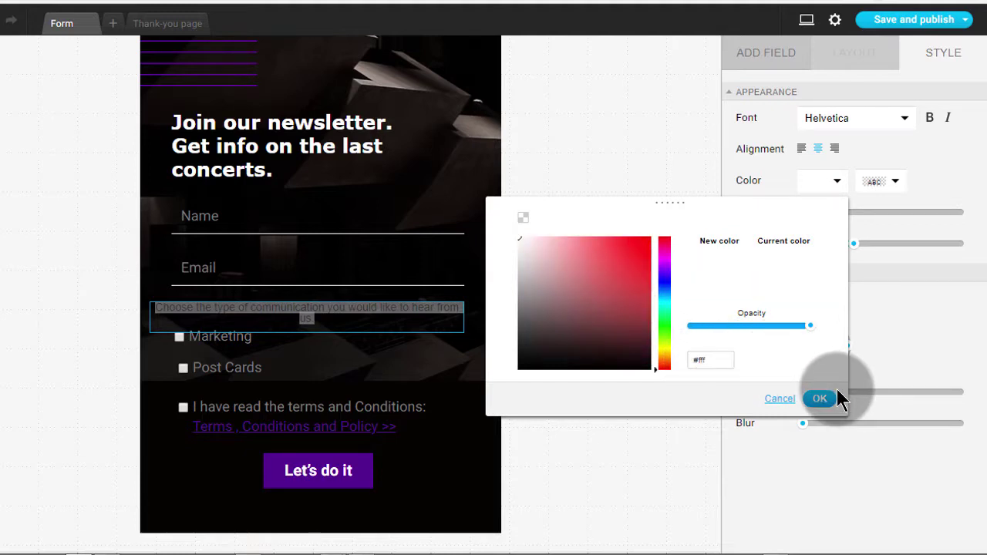
pyautogui.click(822, 398)
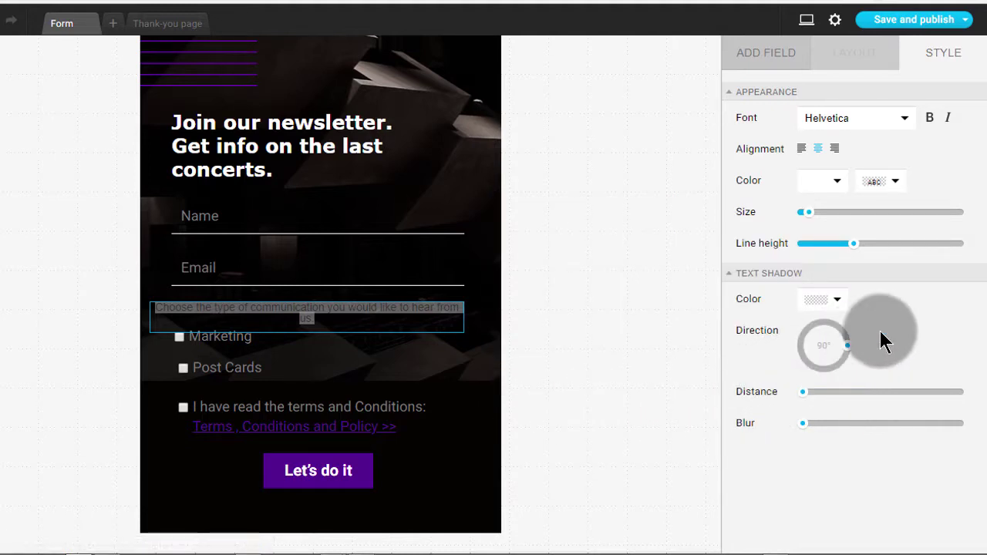
# Step: Shrink the intro text slightly with the Size slider
pyautogui.click(821, 216)
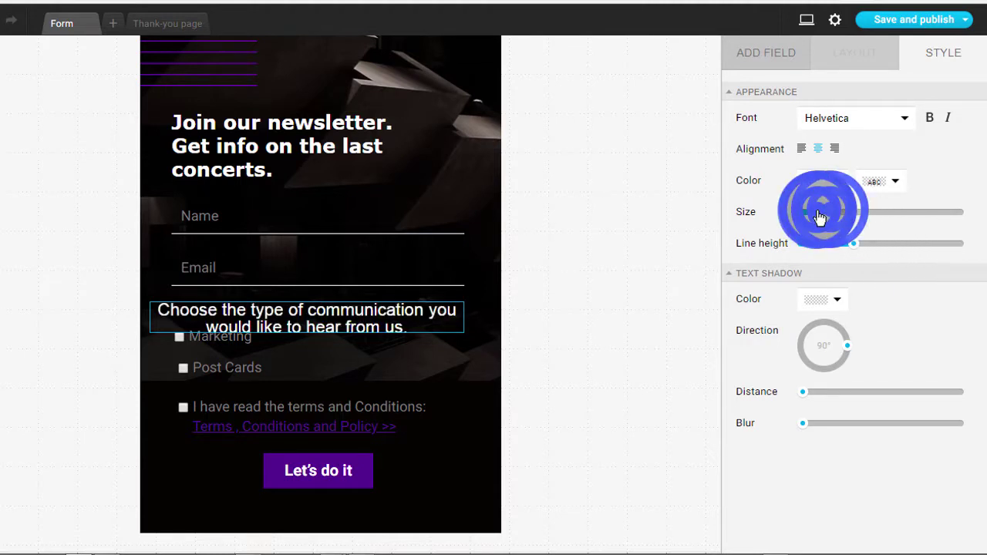
pyautogui.moveTo(806, 213); pyautogui.dragTo(811, 212)
pyautogui.click(156, 310)
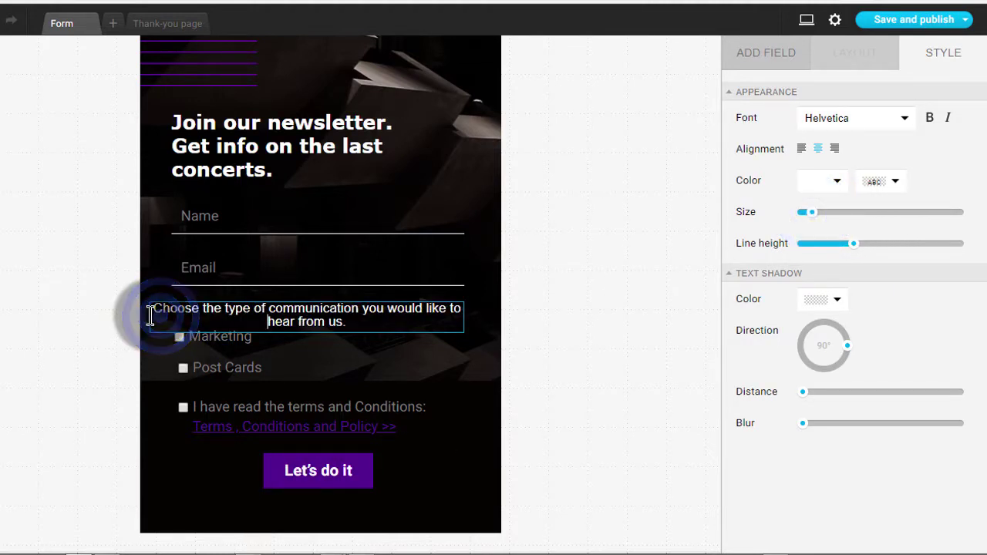
# Step: Narrow the intro text box so its line wraps after "would"
pyautogui.click(149, 317)
pyautogui.click(427, 314)
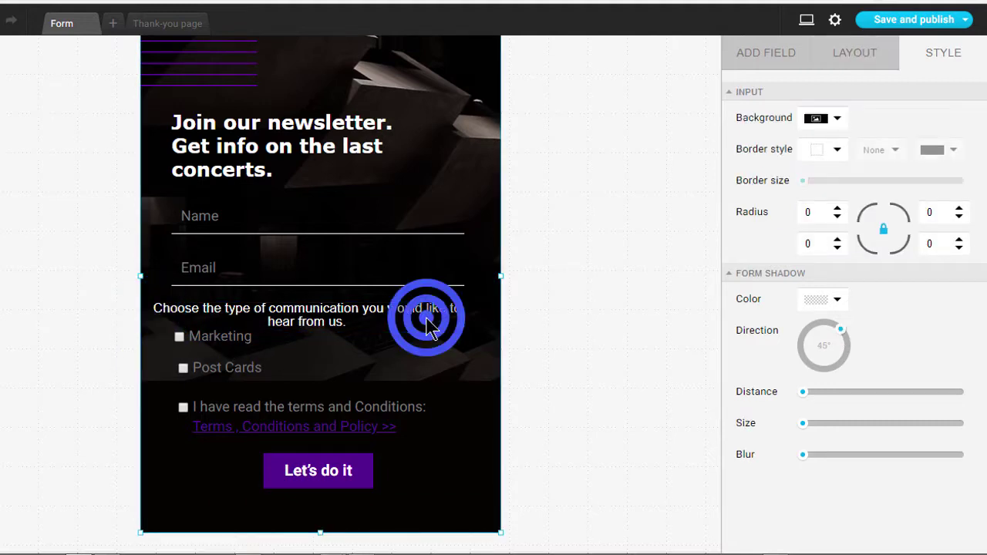
pyautogui.moveTo(463, 317); pyautogui.dragTo(436, 330)
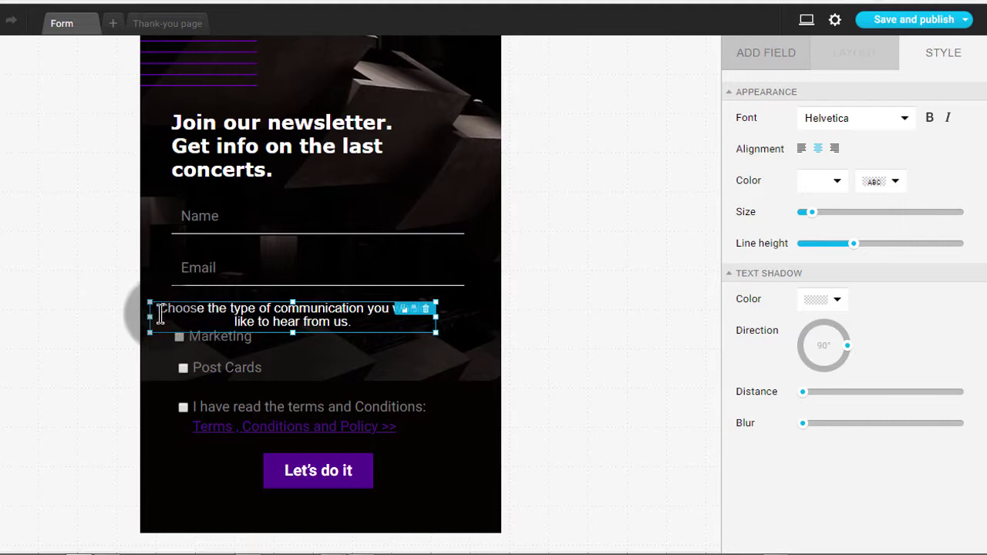
pyautogui.click(389, 355)
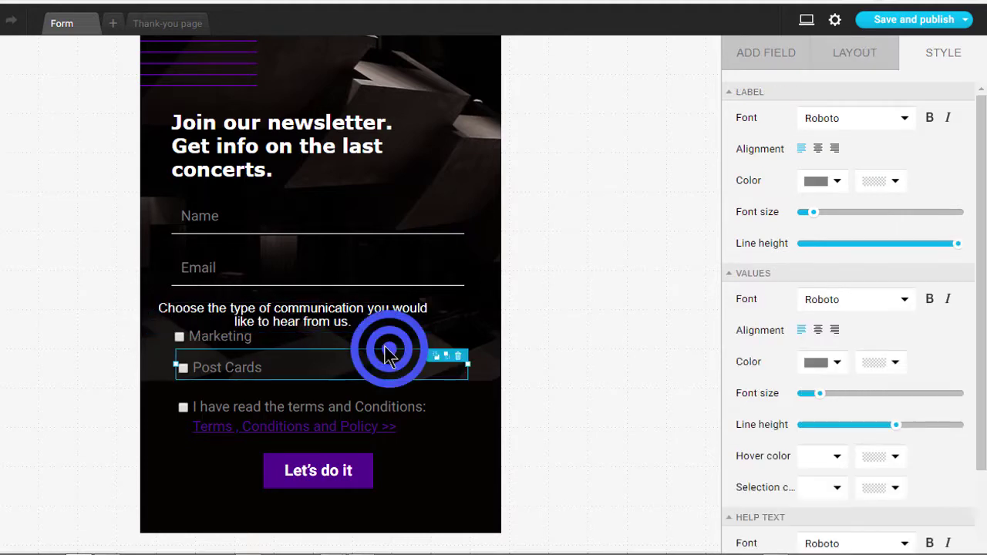
pyautogui.moveTo(375, 326); pyautogui.dragTo(313, 378)
# Step: Widen the Let's do it button leftward to line up with the fields' left edge
pyautogui.click(284, 373)
pyautogui.click(289, 409)
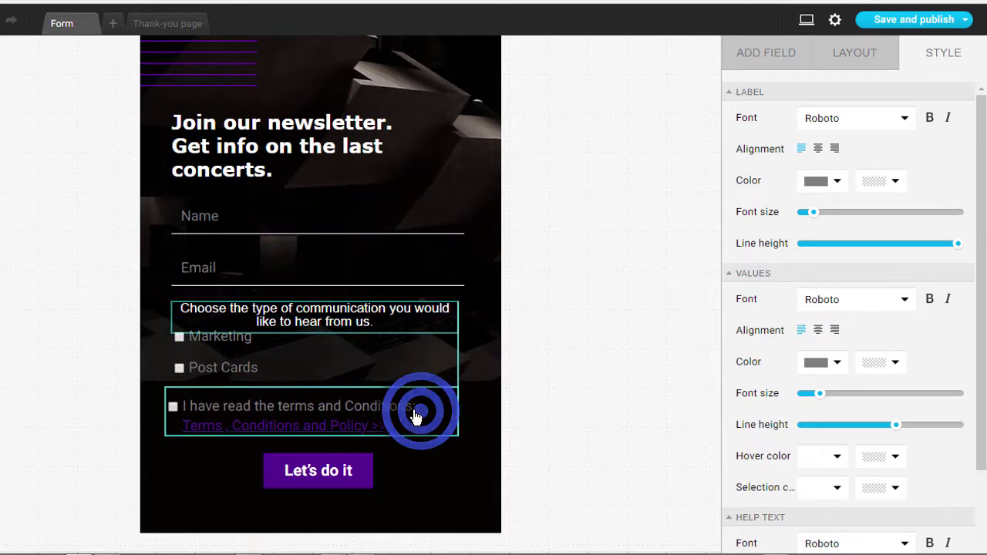
pyautogui.click(302, 472)
pyautogui.moveTo(264, 470); pyautogui.dragTo(172, 469)
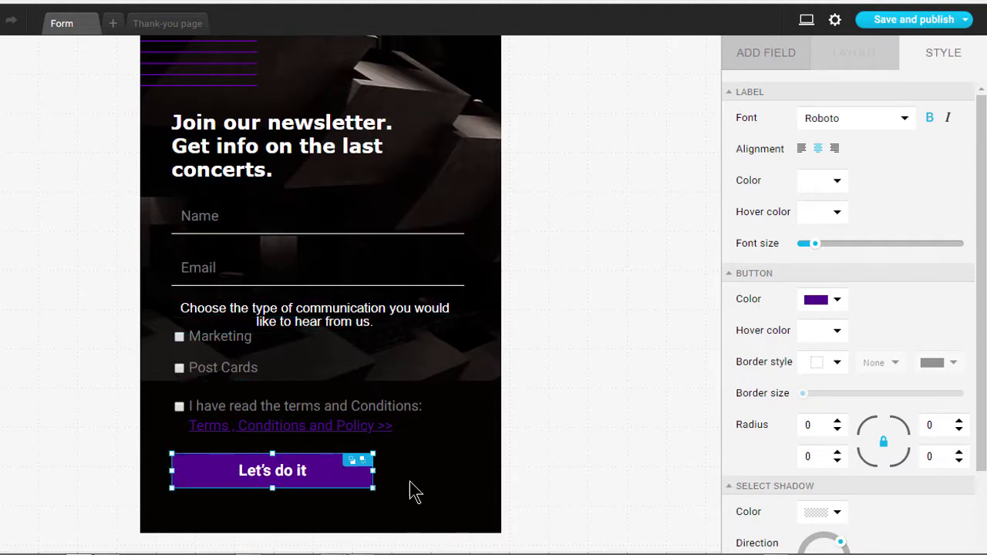
# Step: Extend the Let's do it button rightward to match the field width, then select the terms checkbox
pyautogui.moveTo(372, 471); pyautogui.dragTo(455, 484)
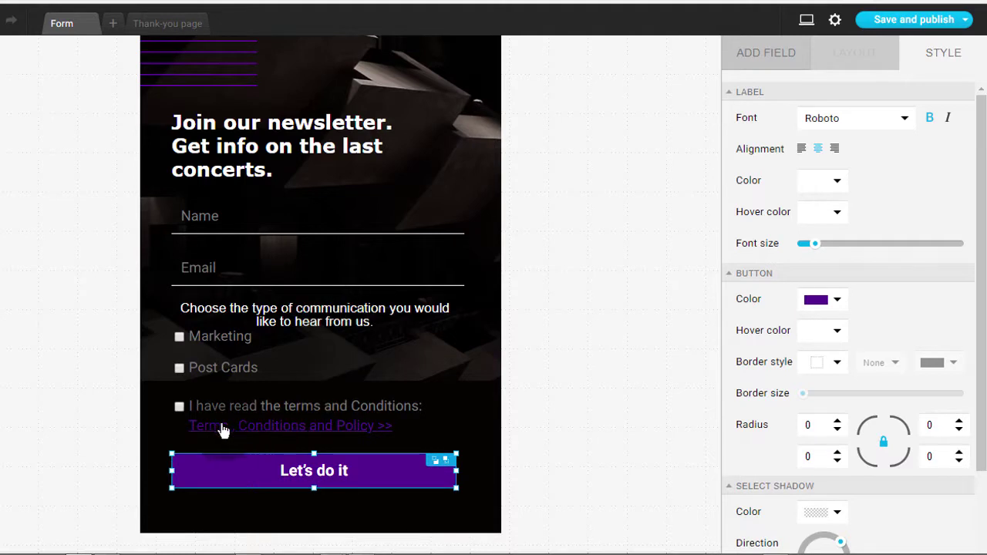
pyautogui.click(351, 417)
pyautogui.click(351, 414)
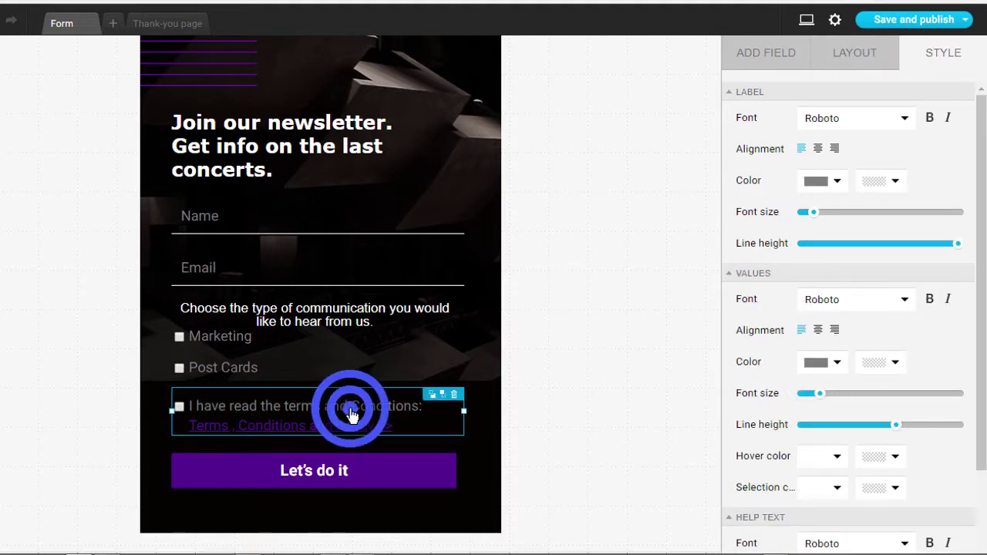
# Step: Tick "Field is required" in the LAYOUT settings of the terms and conditions checkbox
pyautogui.click(862, 57)
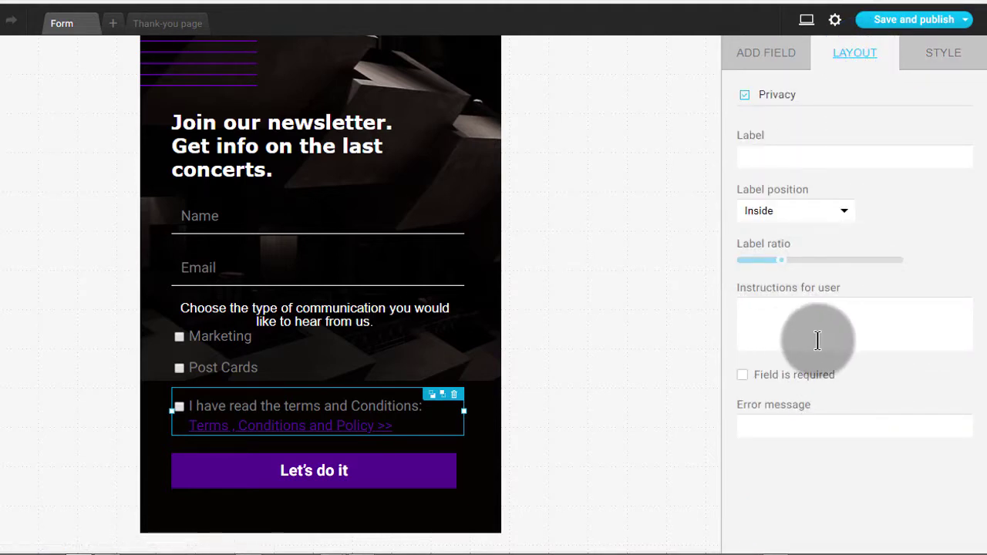
pyautogui.click(741, 377)
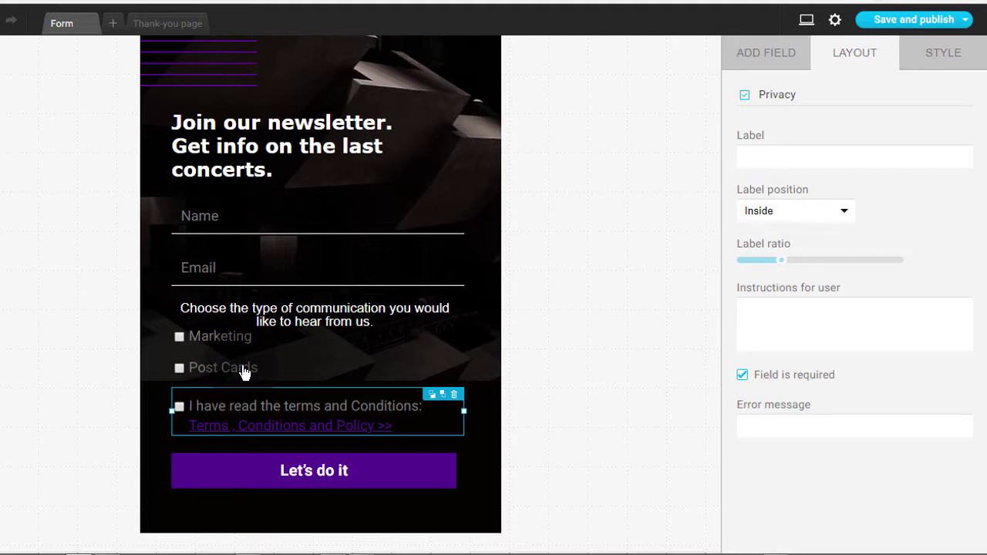
pyautogui.click(493, 317)
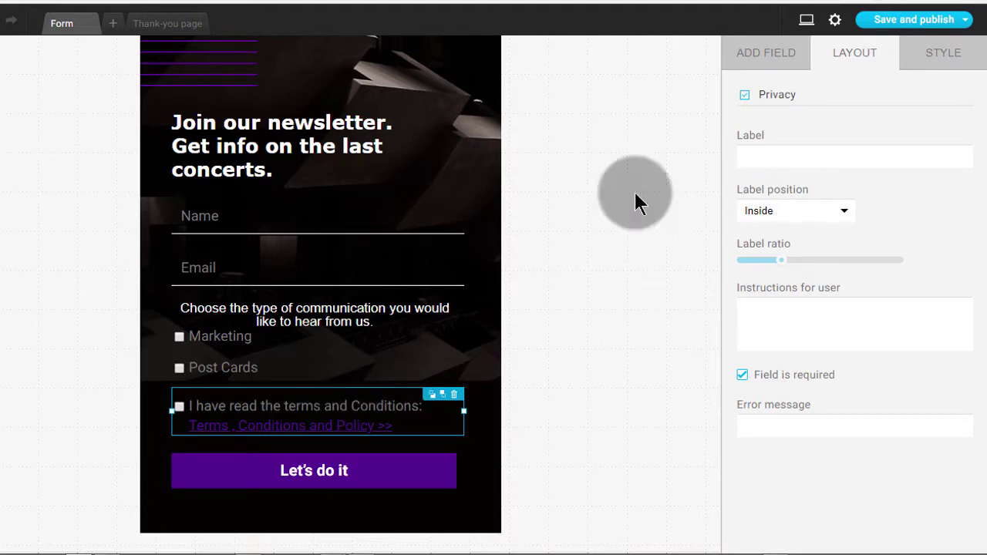
pyautogui.moveTo(931, 24)
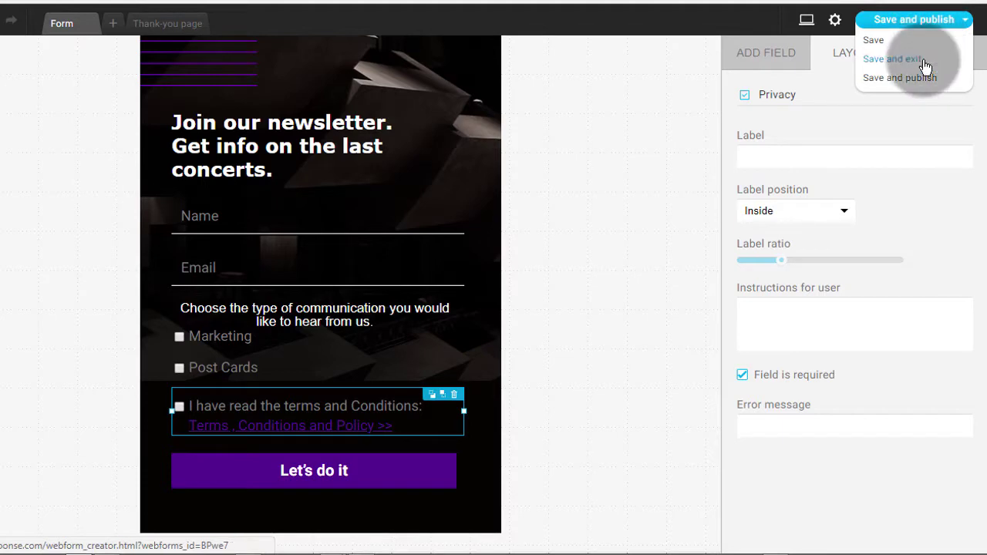
# Step: Save and publish the form, then review its JavaScript embed code
pyautogui.click(909, 81)
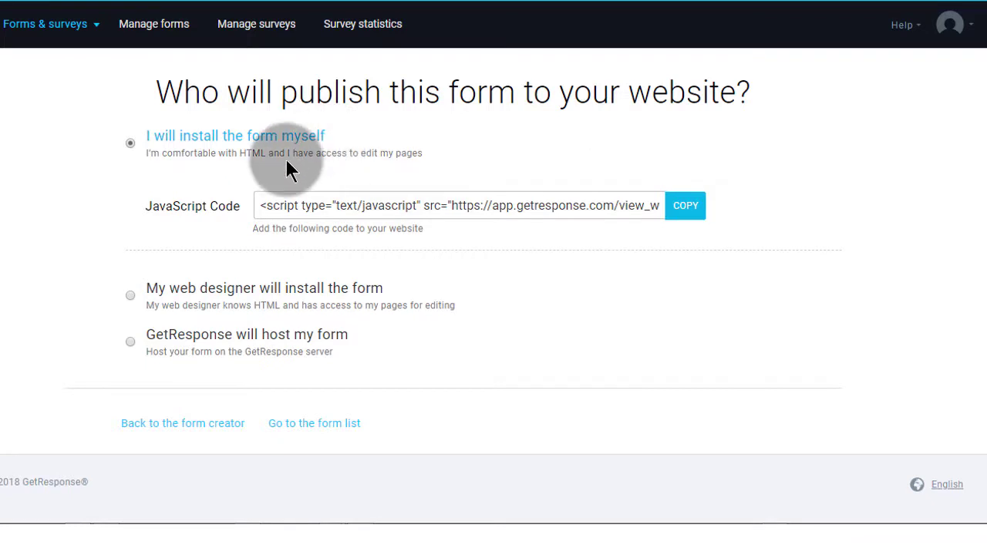
pyautogui.click(289, 205)
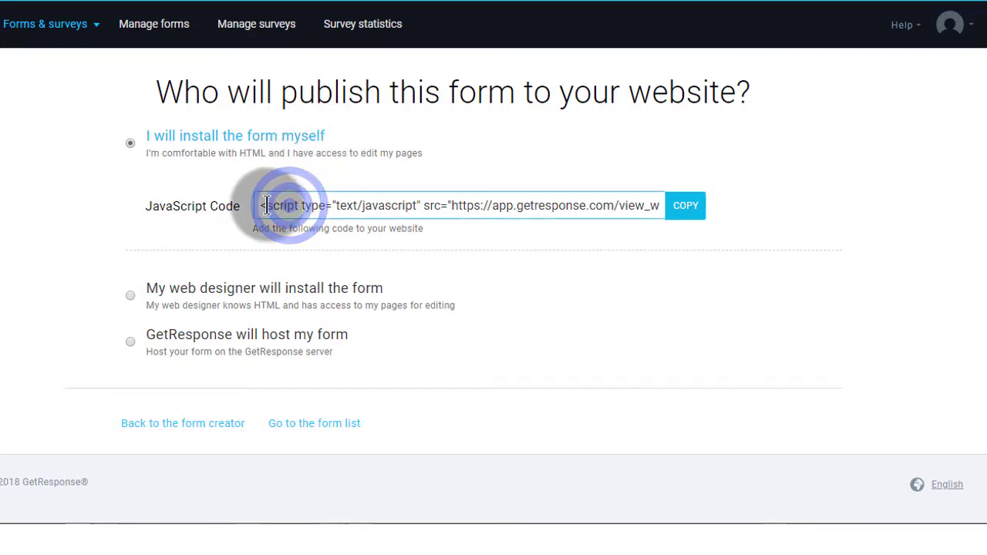
pyautogui.moveTo(258, 205); pyautogui.dragTo(667, 209)
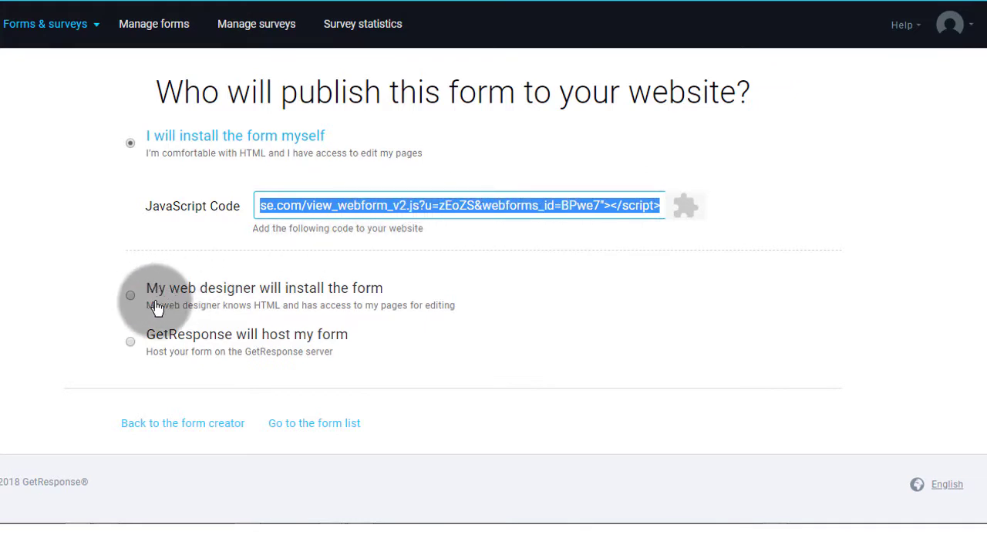
# Step: Choose "GetResponse will host my form" and copy the hosted form link
pyautogui.click(131, 297)
pyautogui.scroll(-3, 258, 258)
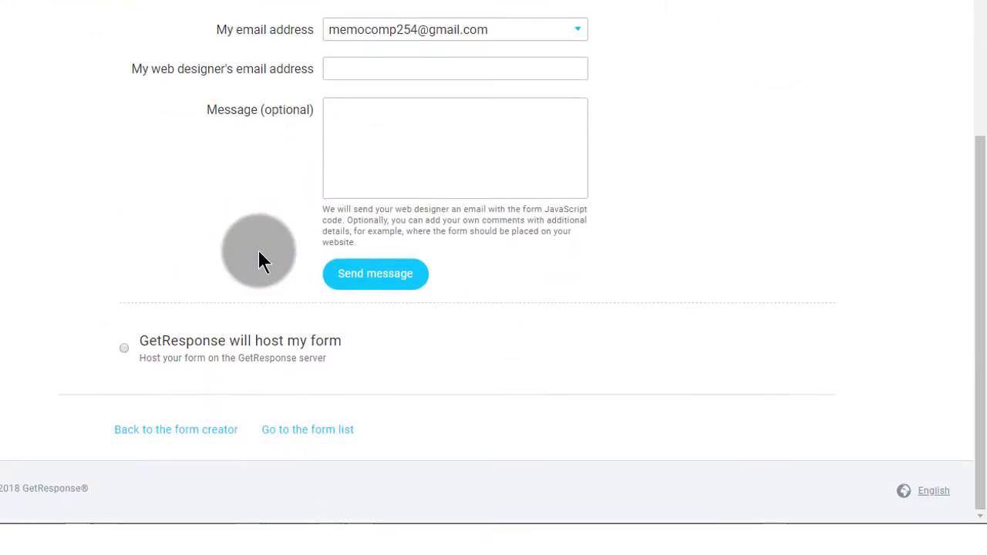
pyautogui.click(125, 347)
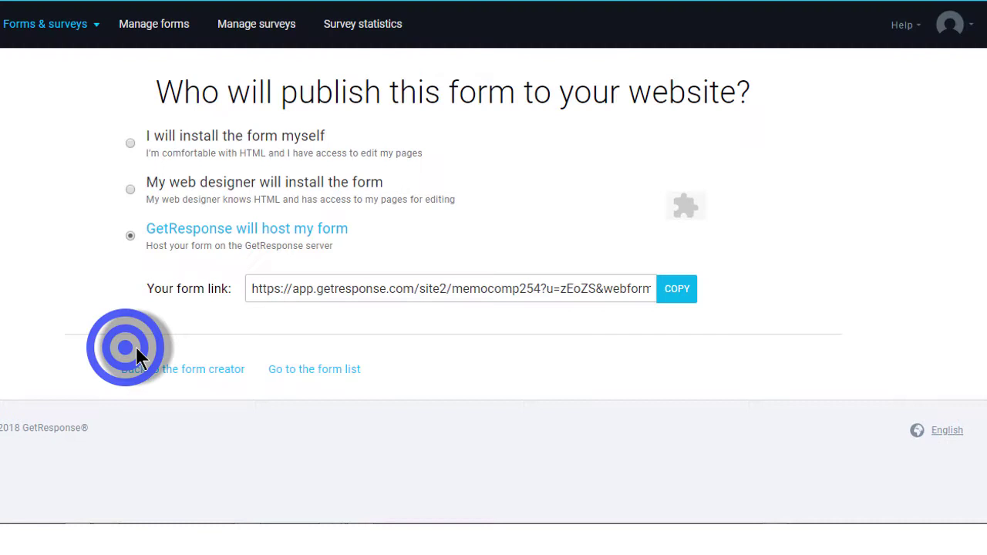
pyautogui.click(300, 290)
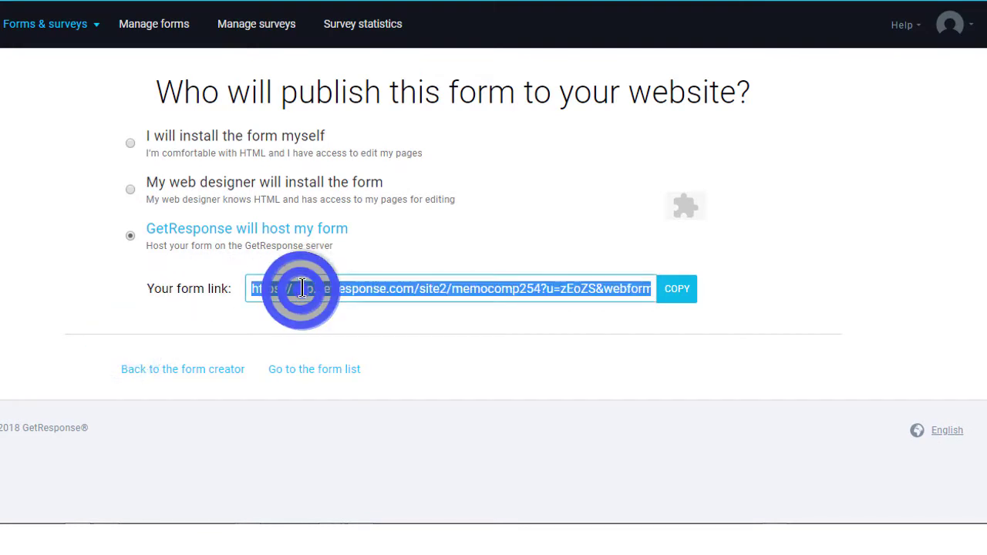
pyautogui.rightClick(302, 288)
pyautogui.click(350, 301)
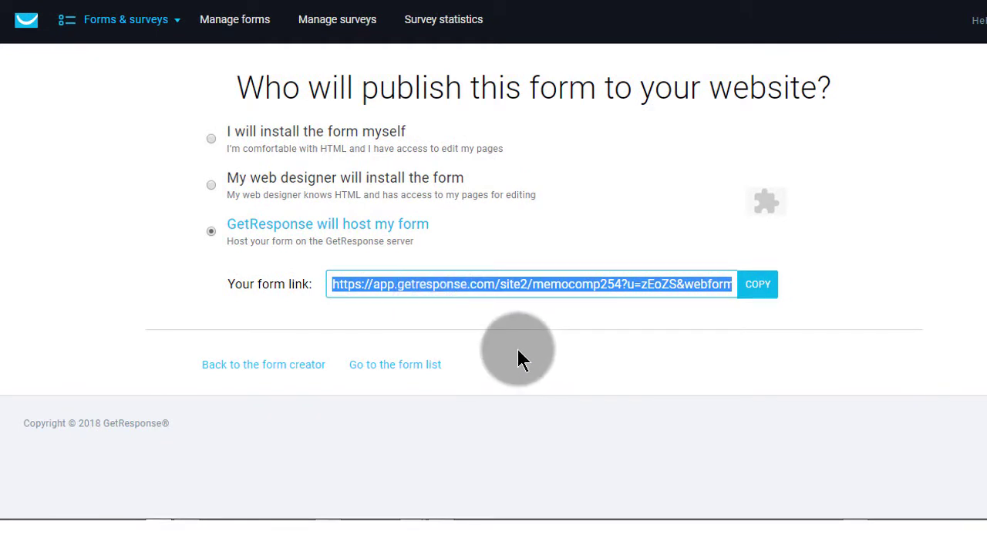
# Step: Load the copied form link in a new Chrome incognito window with Paste and go
pyautogui.rightClick(158, 509)
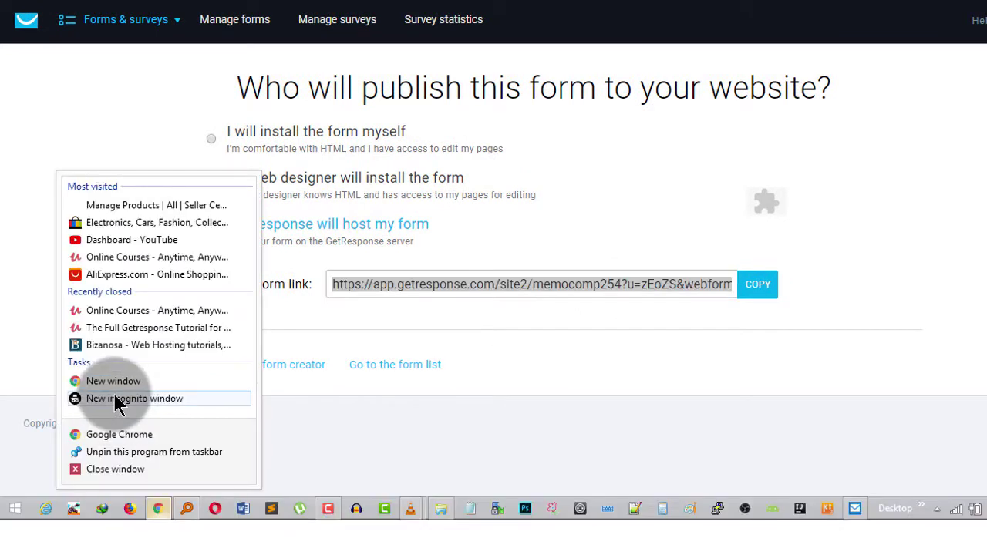
pyautogui.click(116, 398)
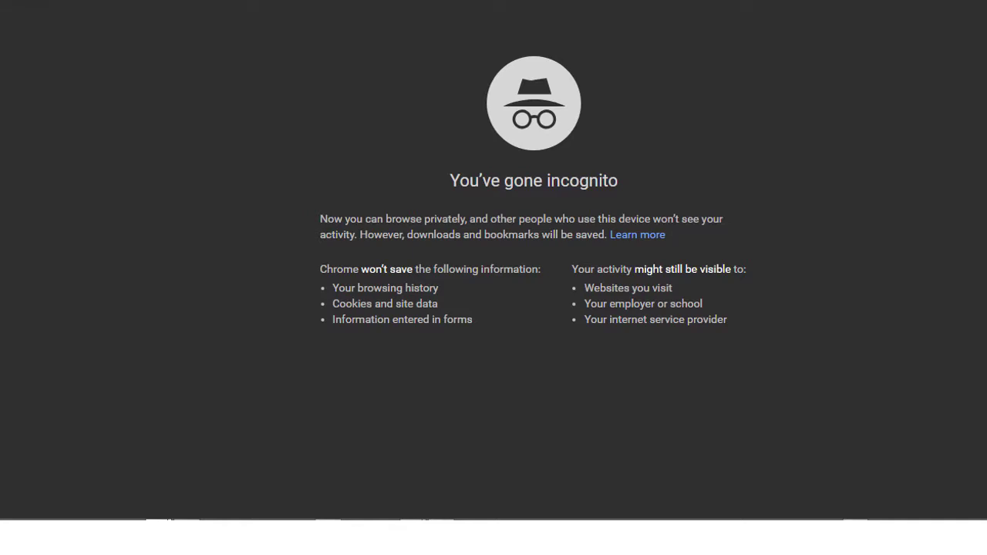
pyautogui.rightClick(146, 1)
pyautogui.click(205, 47)
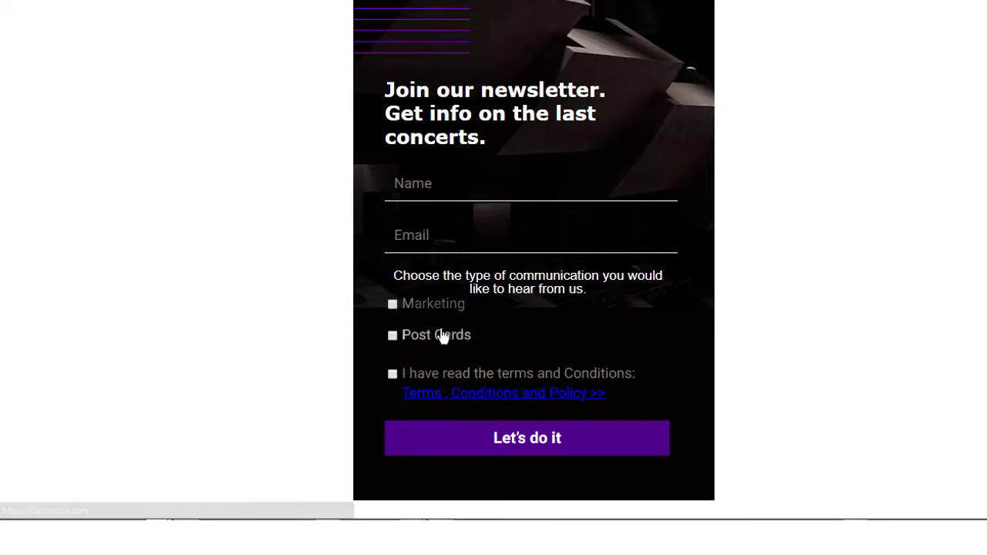
pyautogui.click(341, 371)
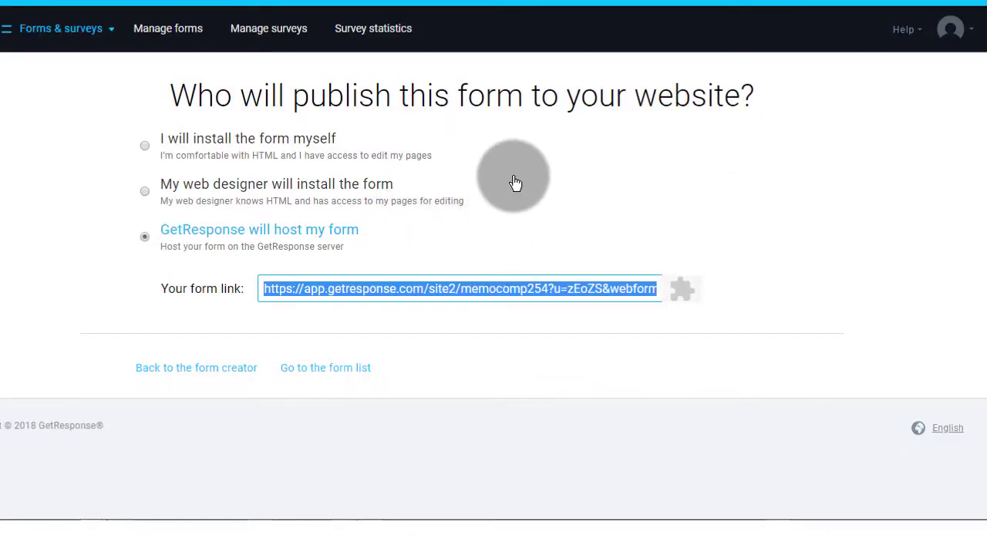
# Step: Submit the hosted form empty to trigger the invalid email and required consent errors
pyautogui.click(401, 189)
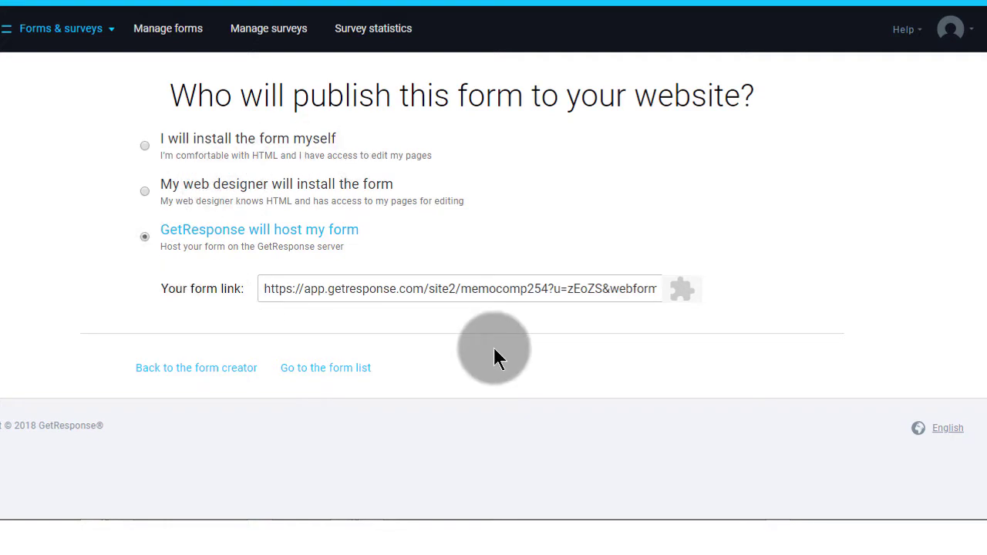
pyautogui.click(966, 31)
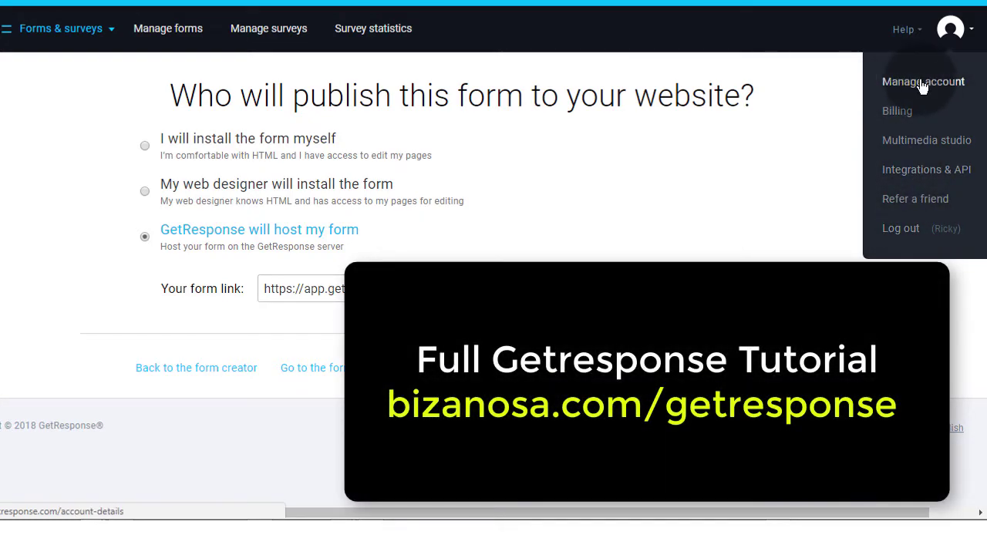
pyautogui.click(187, 322)
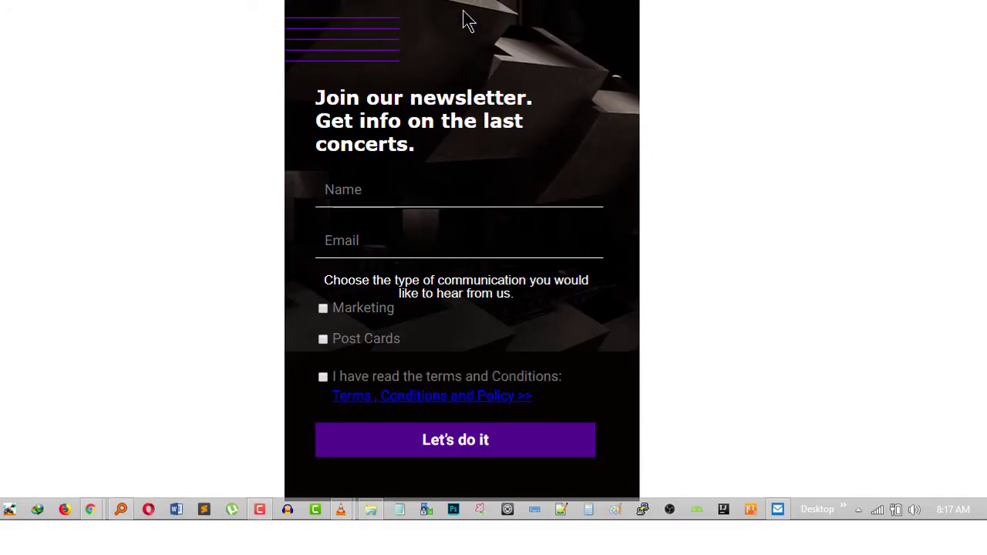
pyautogui.click(455, 447)
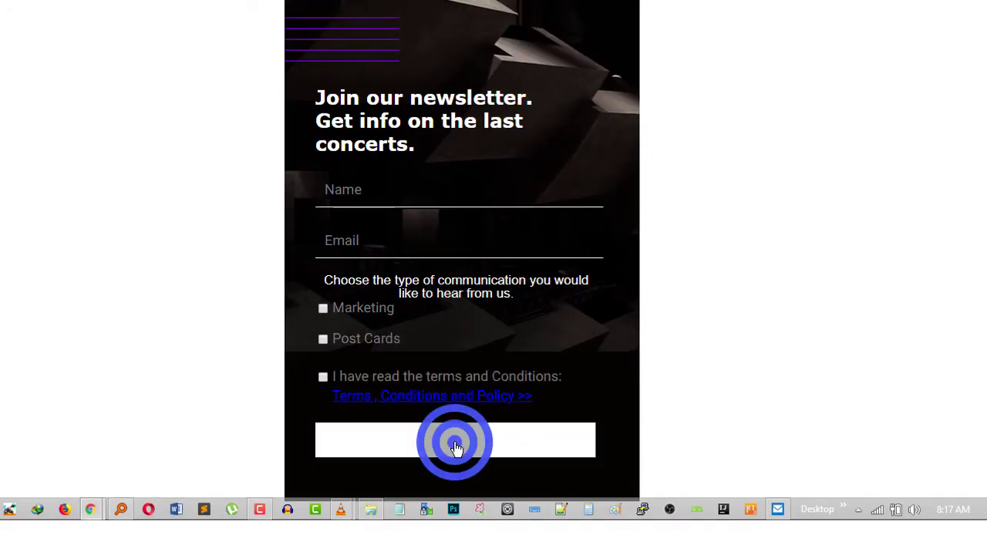